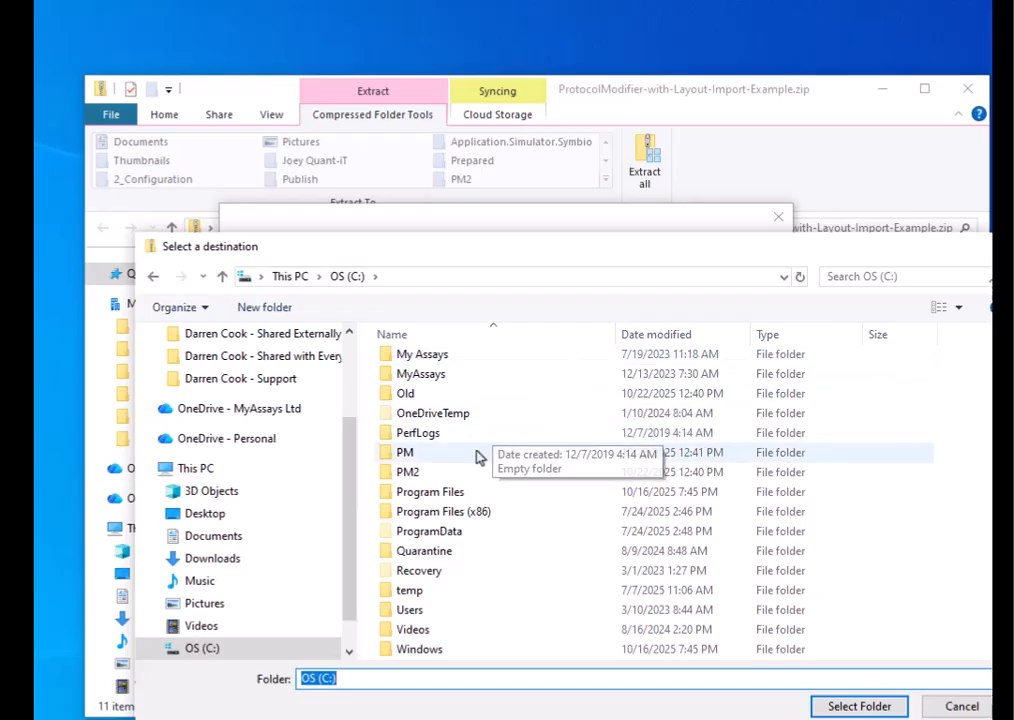
Extract the ProtocolModifier-with-Layout-Import-Example.zip files into the C:\PM folder
click(500, 452)
click(840, 704)
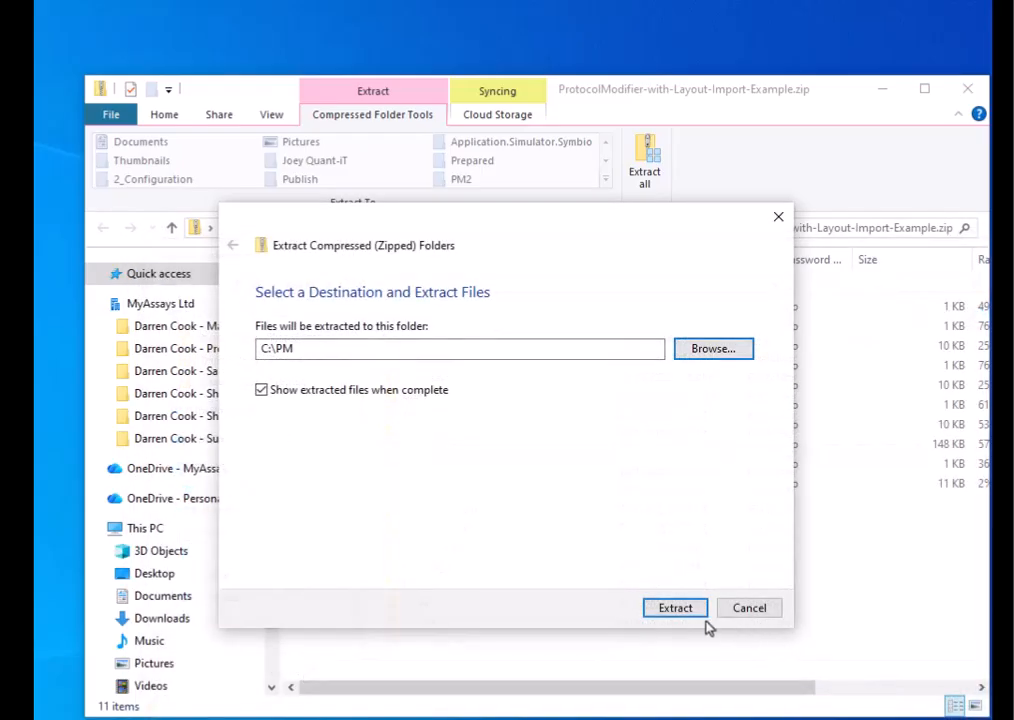
click(688, 612)
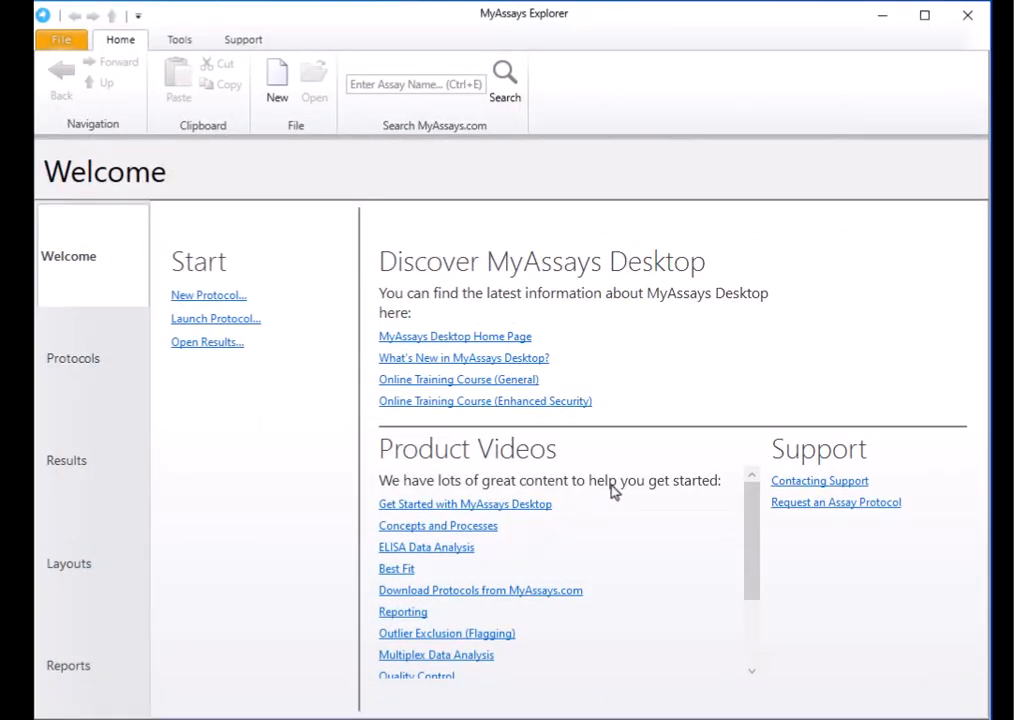
Start a new protocol whose measurement data comes from the single file C:\PM\1-96 wells.txt
click(203, 293)
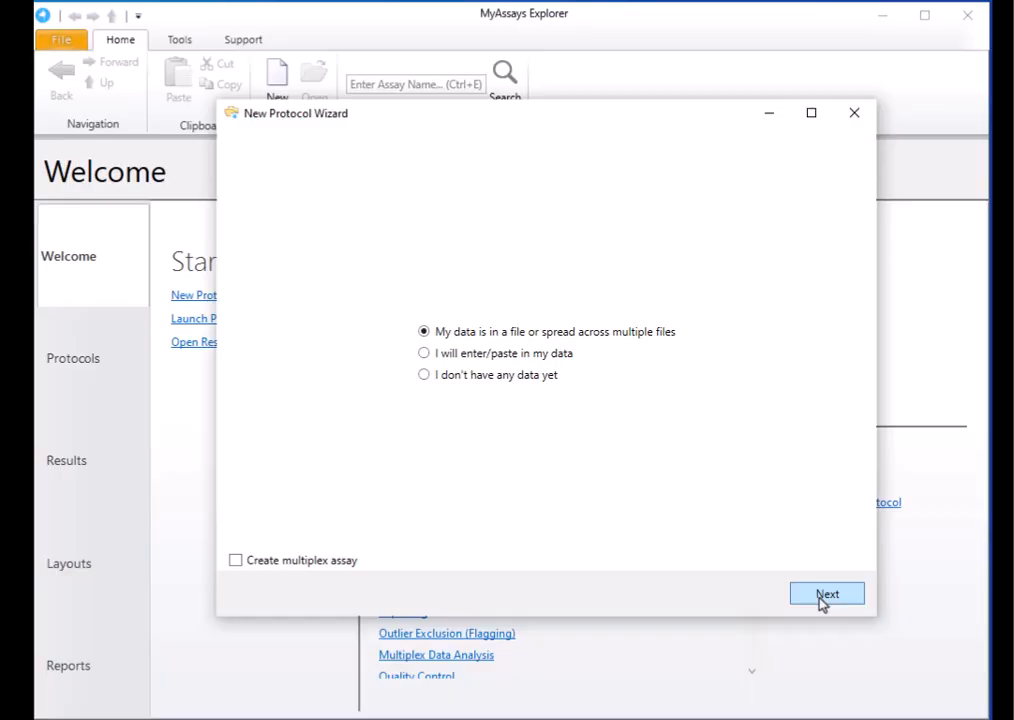
click(822, 597)
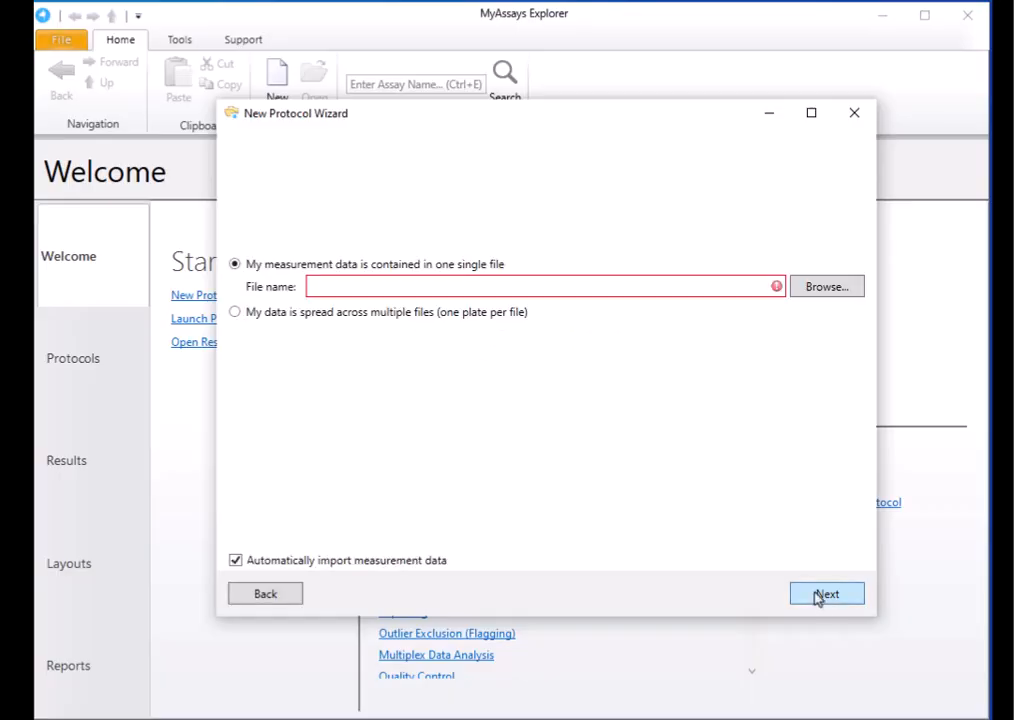
click(826, 286)
scroll(610, 435, down, 5)
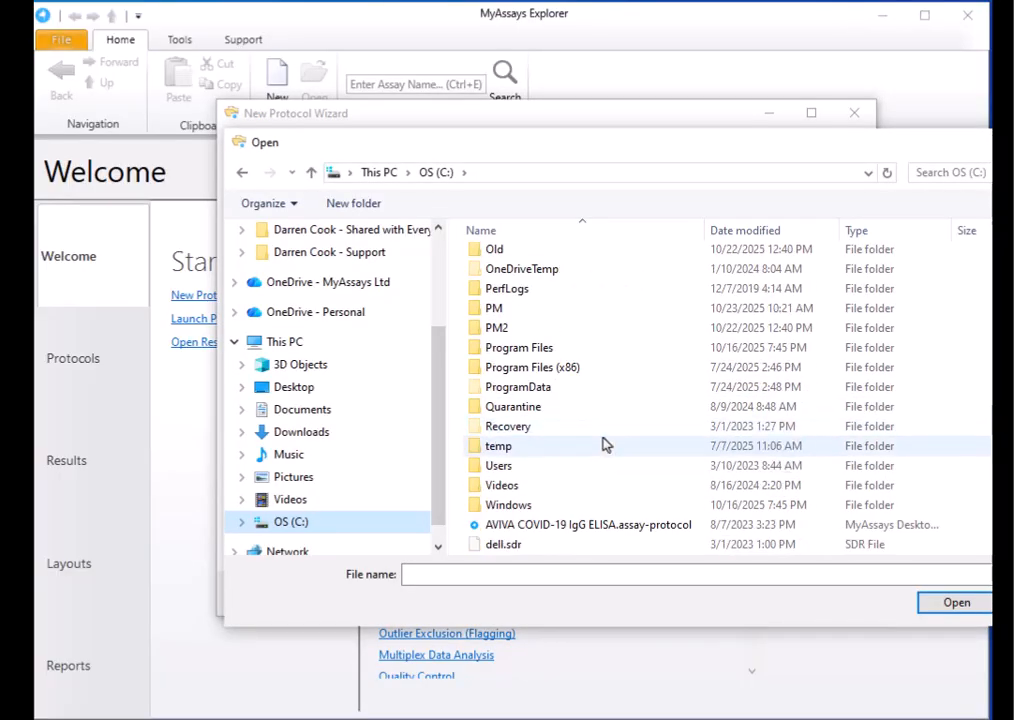
double_click(600, 310)
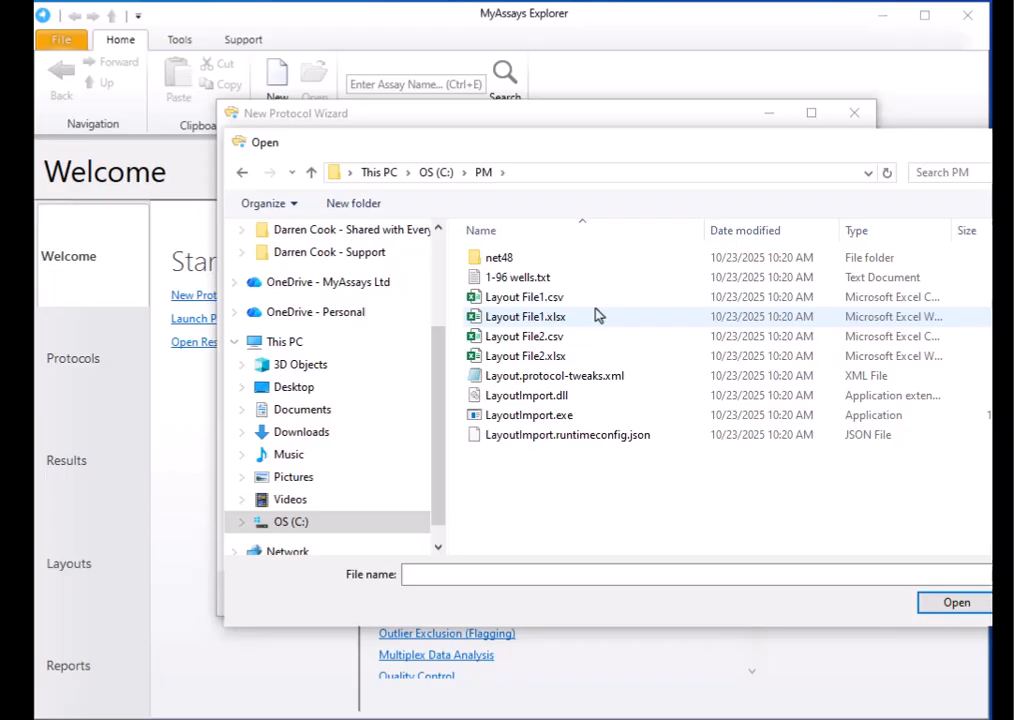
click(584, 279)
click(939, 605)
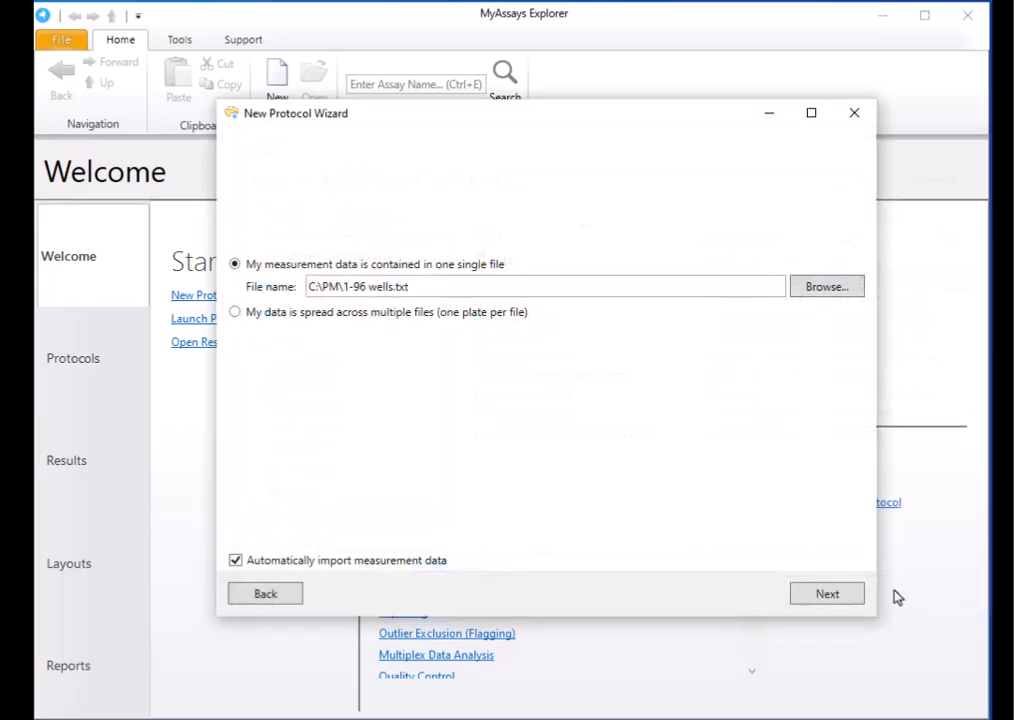
click(827, 594)
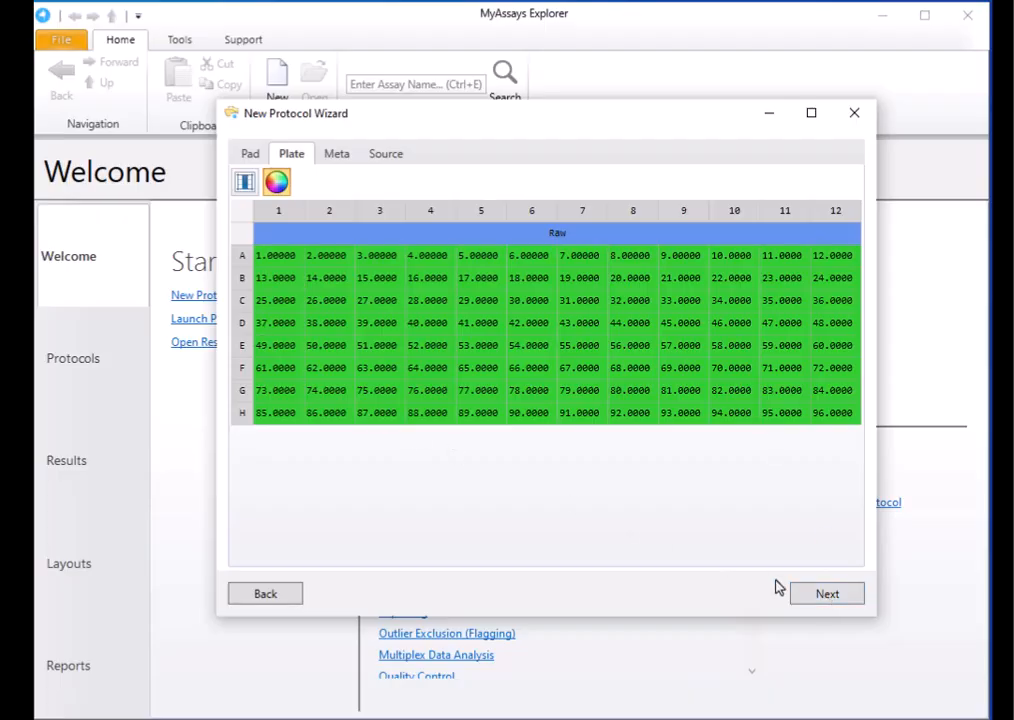
Accept the Standard, Unknown, Blank and Control sample types and choose the duplicate layout with six standards, one blank, one control and 40 unknowns
click(662, 599)
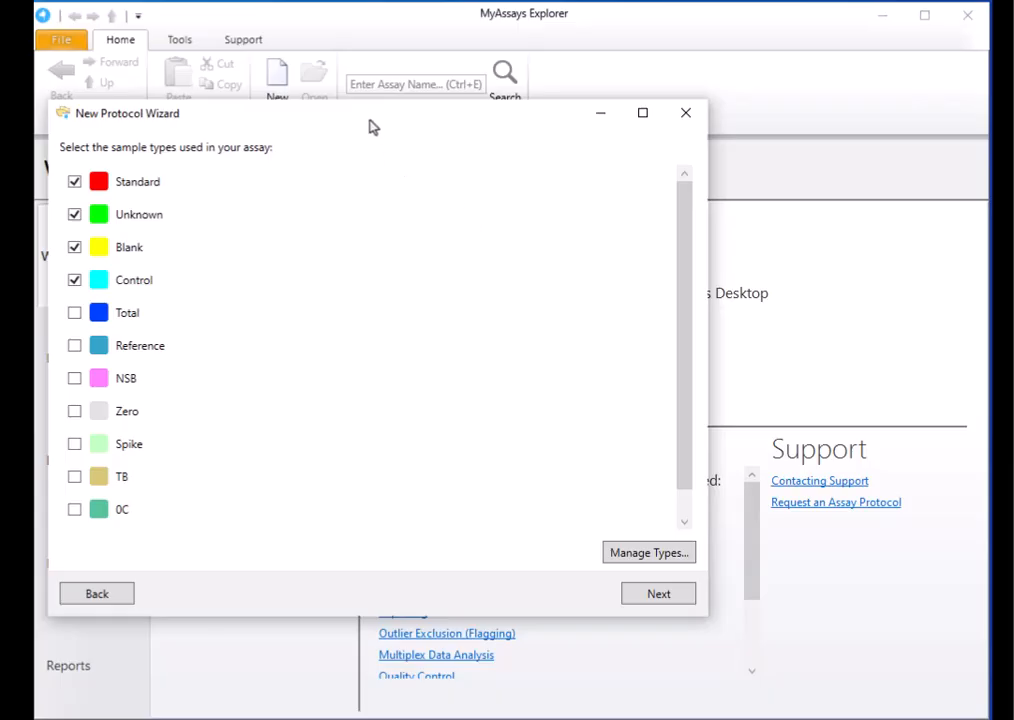
drag(369, 122, 532, 129)
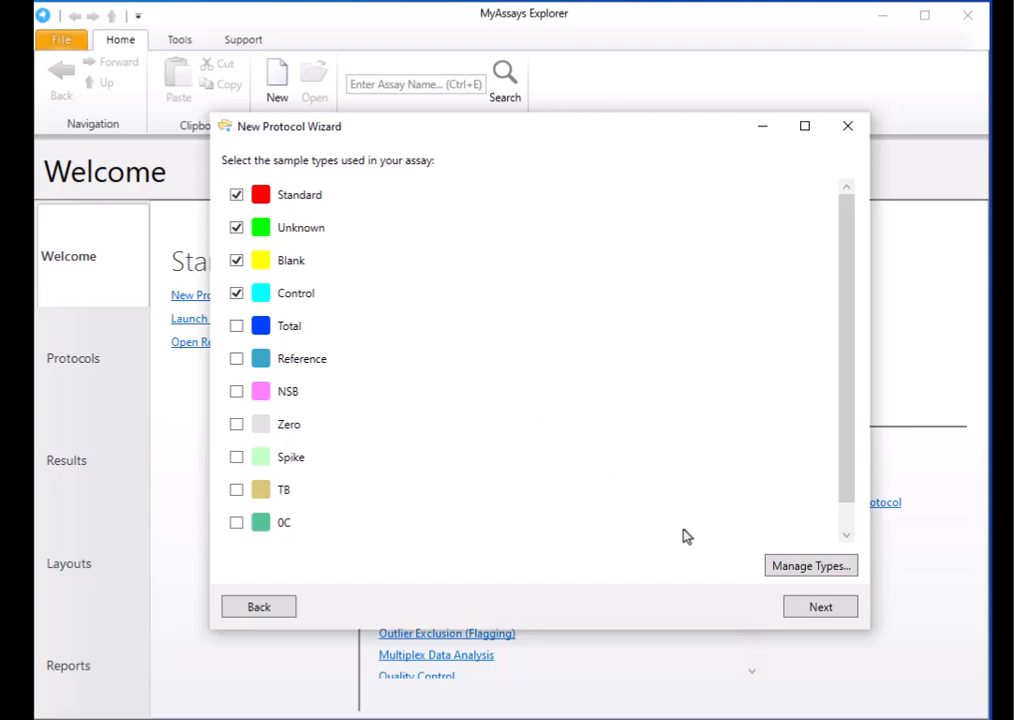
click(820, 608)
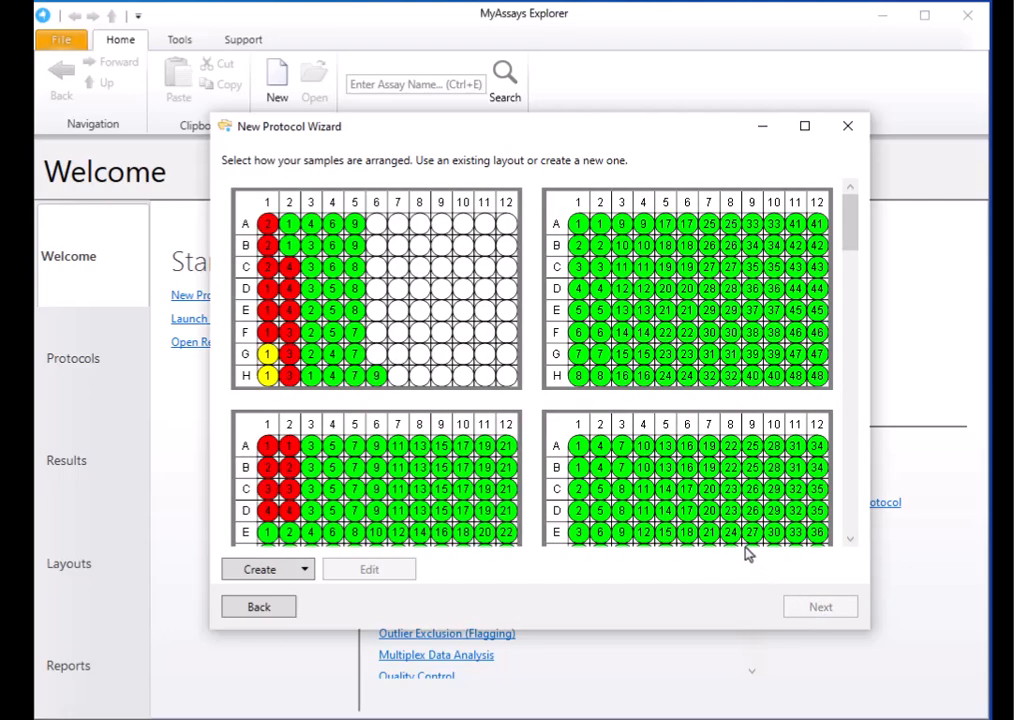
scroll(677, 383, down, 5)
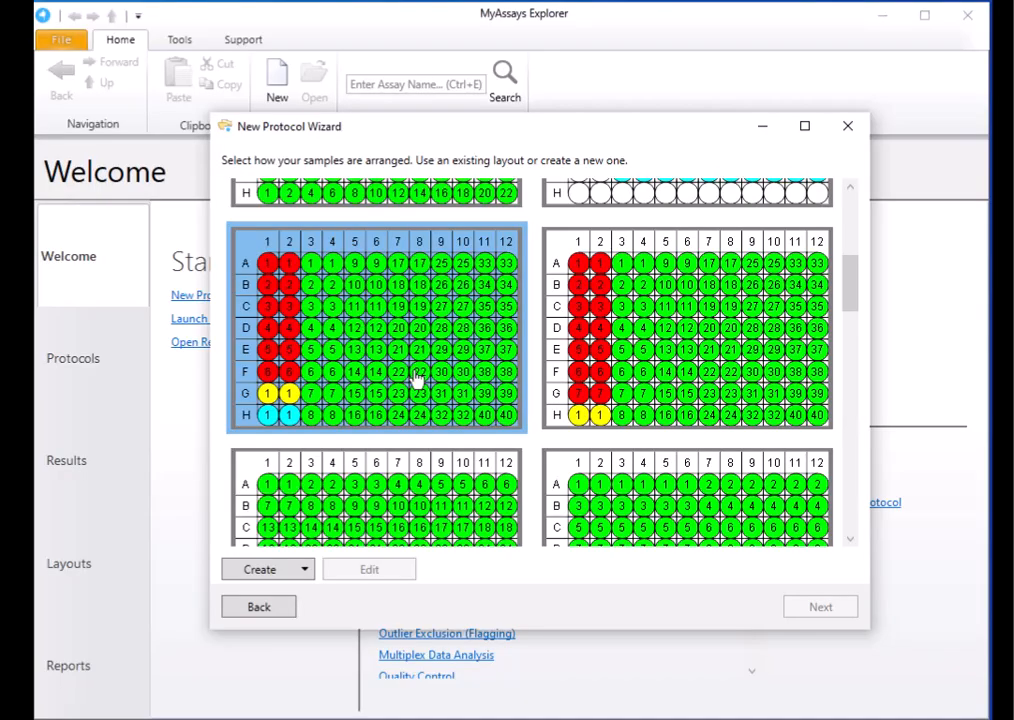
click(417, 378)
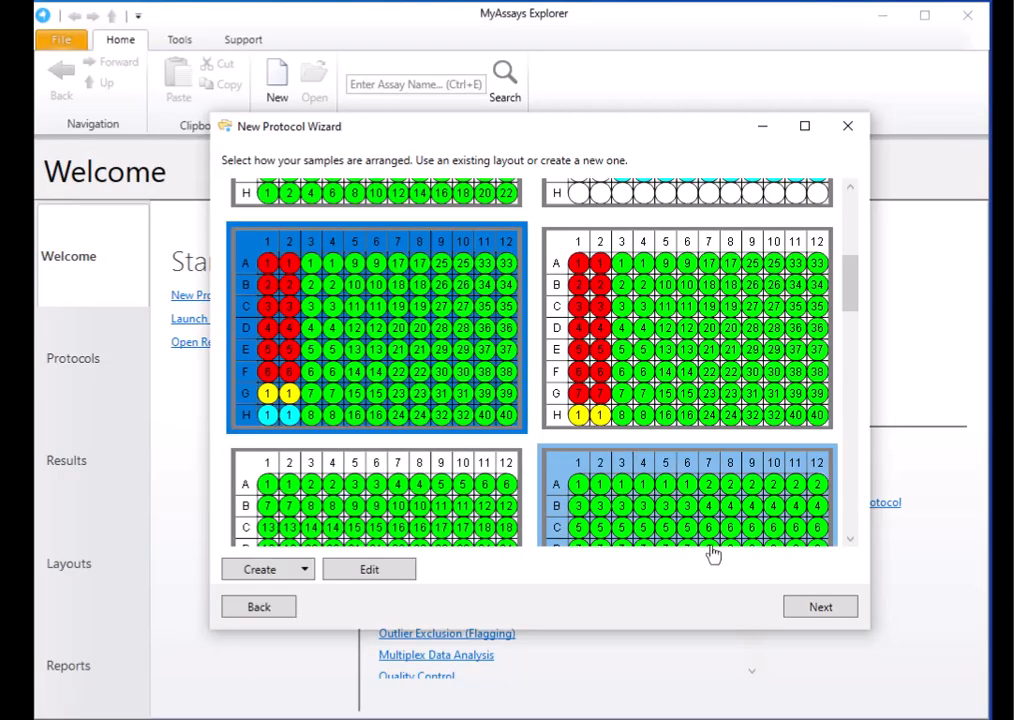
click(812, 609)
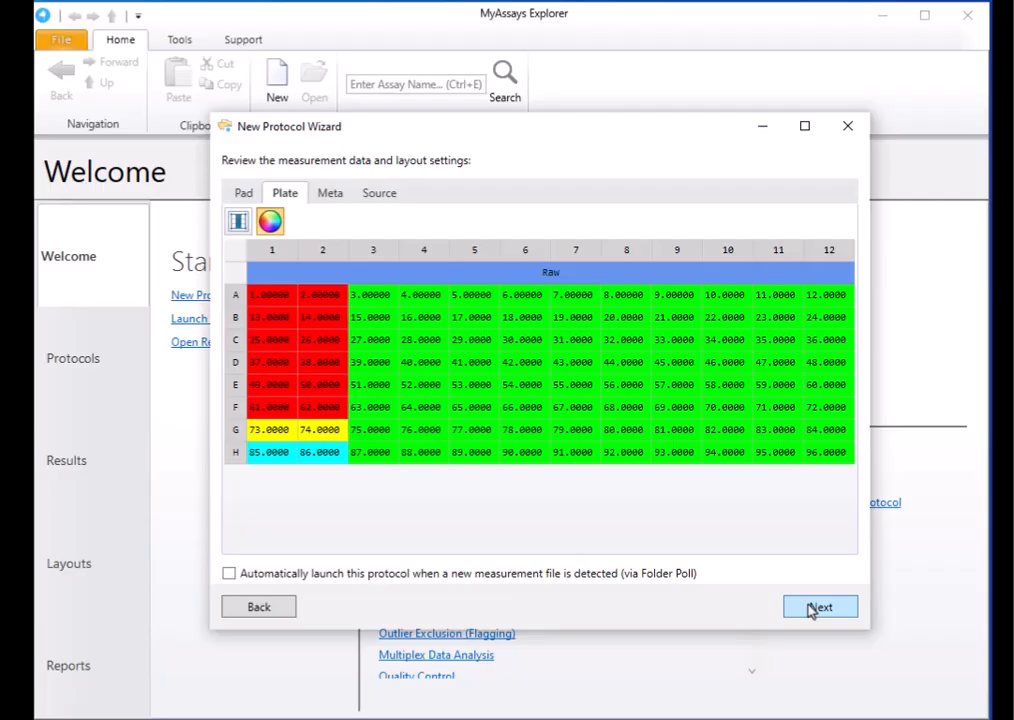
click(812, 609)
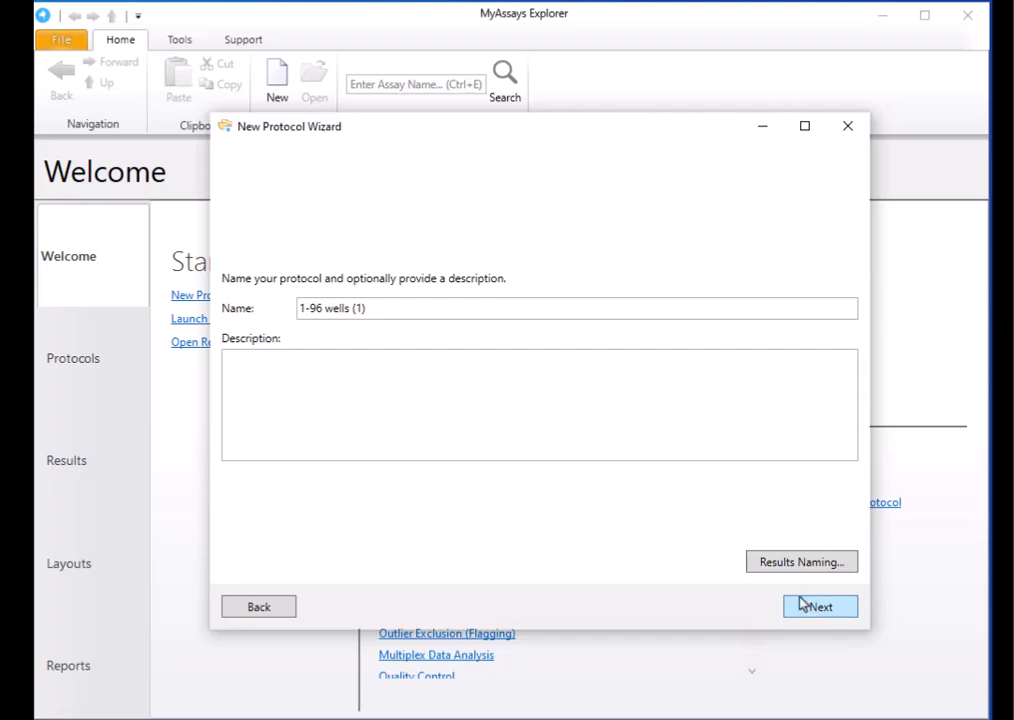
Name the protocol My Protocol and finish creating it with Launch protocol enabled
drag(362, 309, 258, 314)
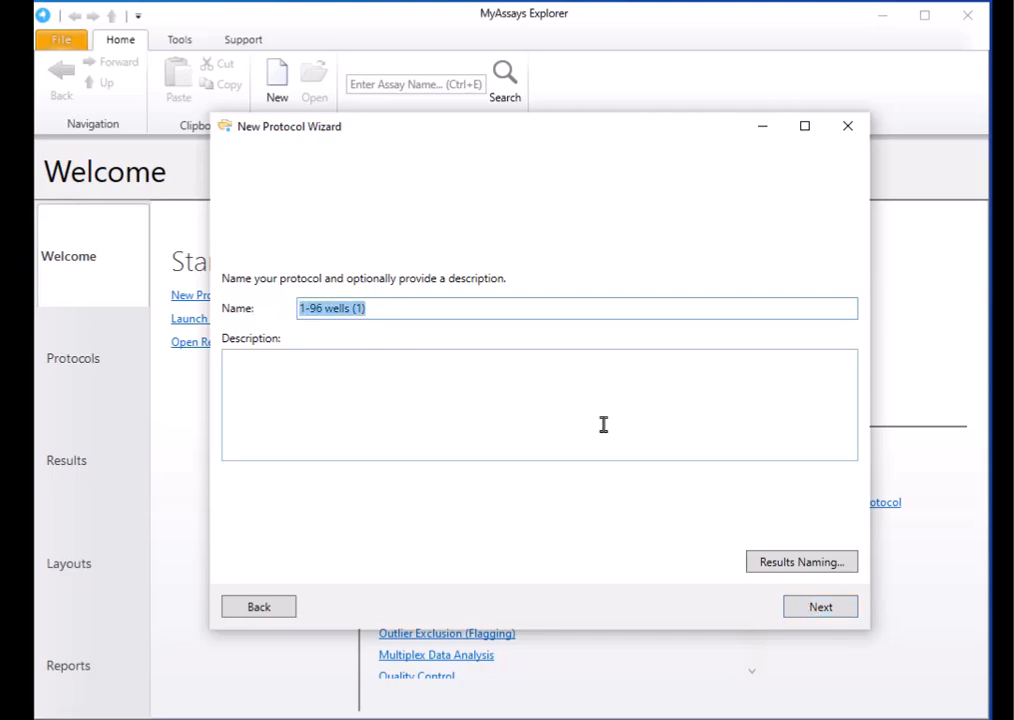
text(My Protocol)
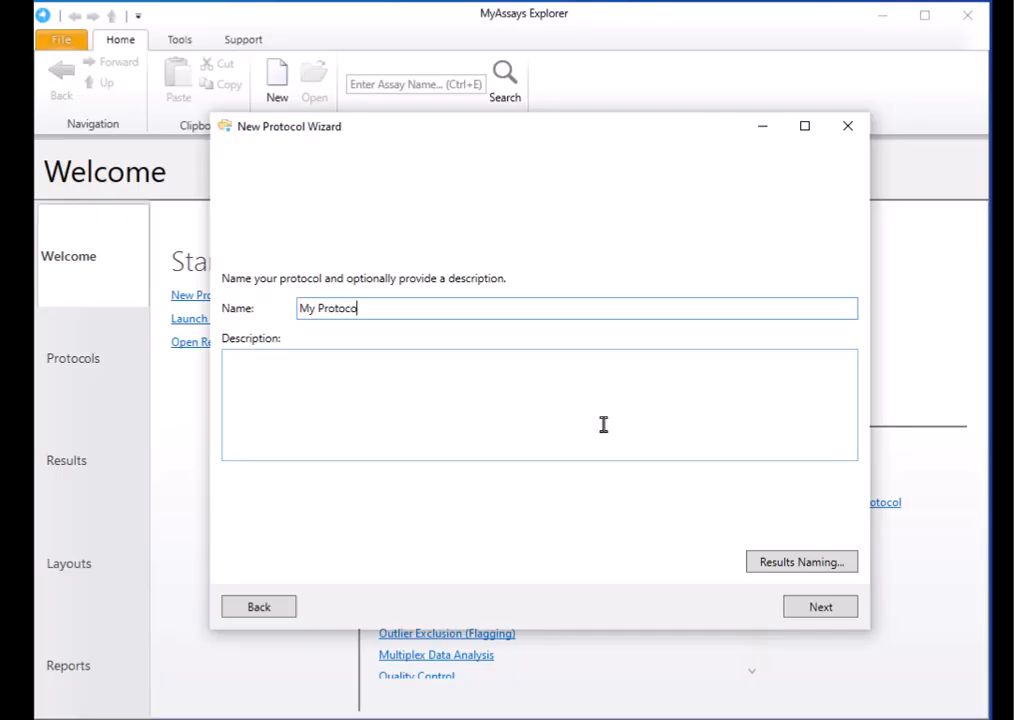
click(821, 607)
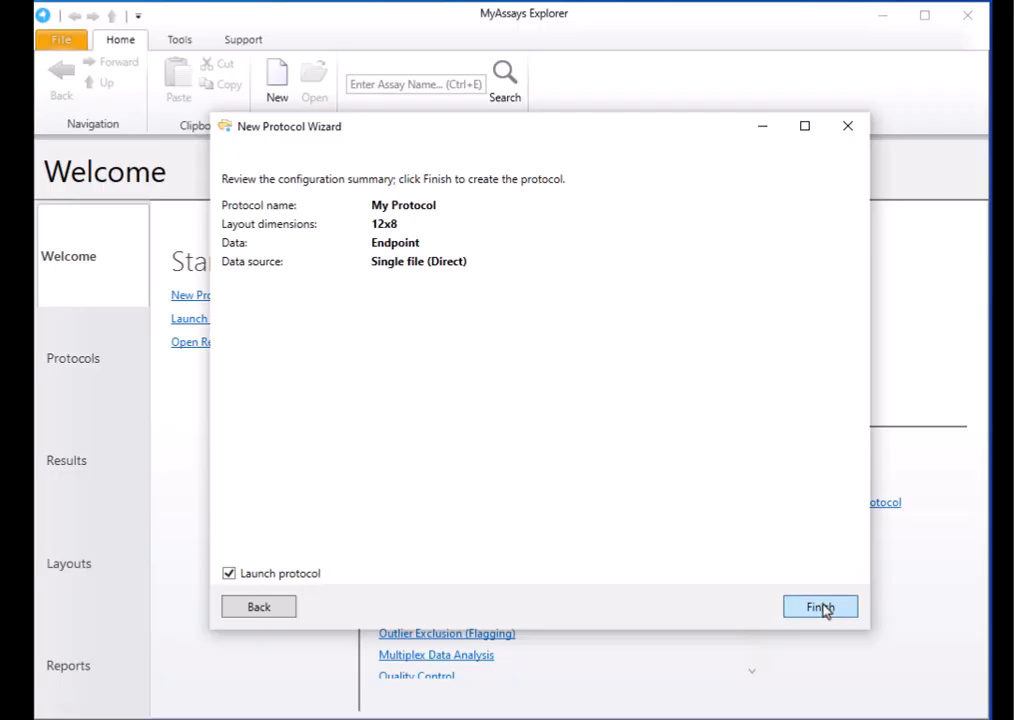
click(822, 608)
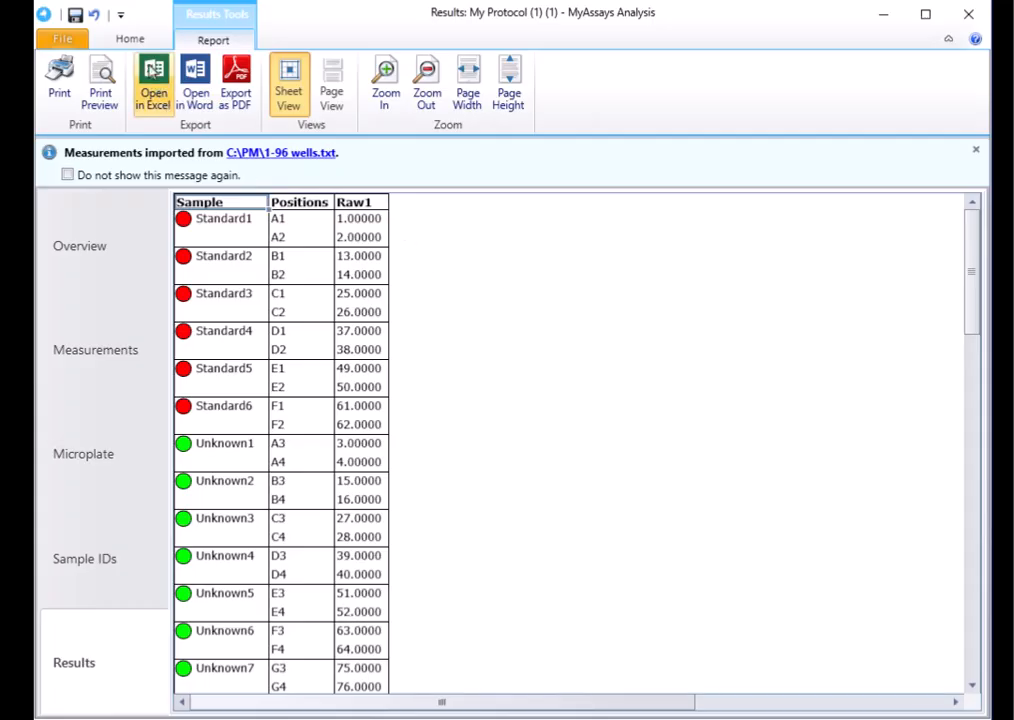
Add a Percentage Coefficient of Variation transform on Raw1 to the assay properties
click(141, 38)
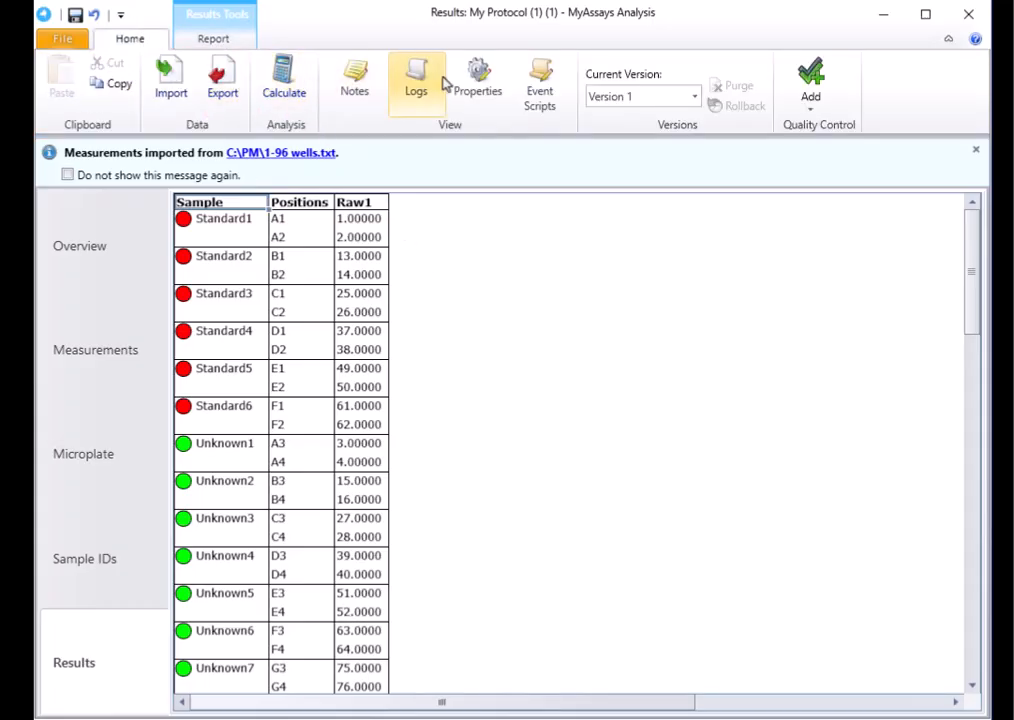
click(480, 88)
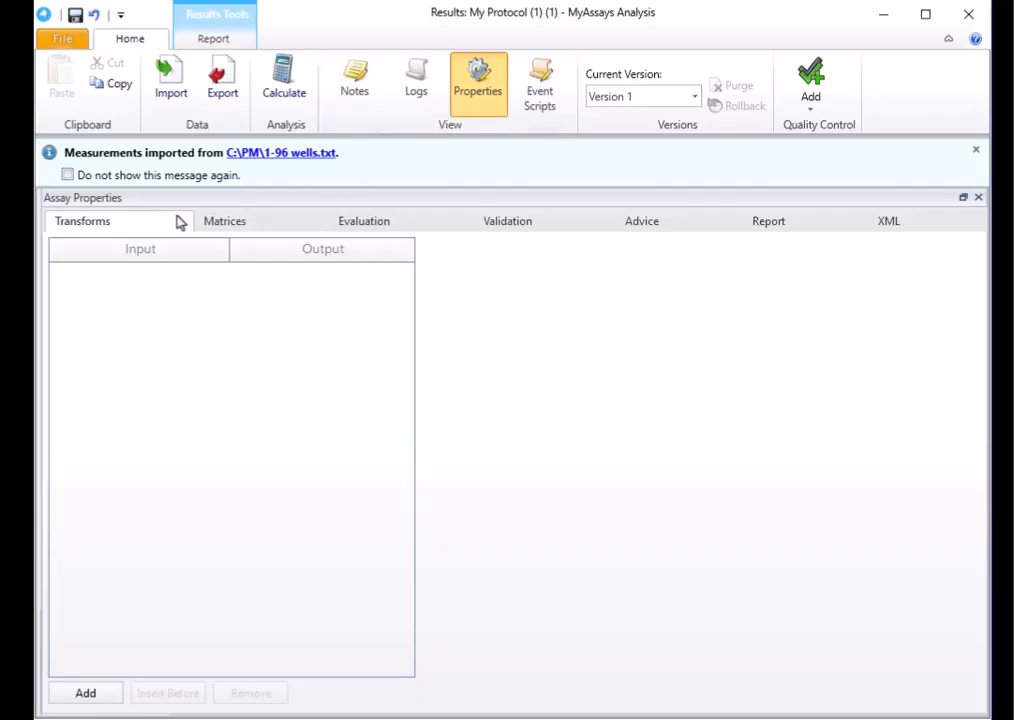
click(82, 694)
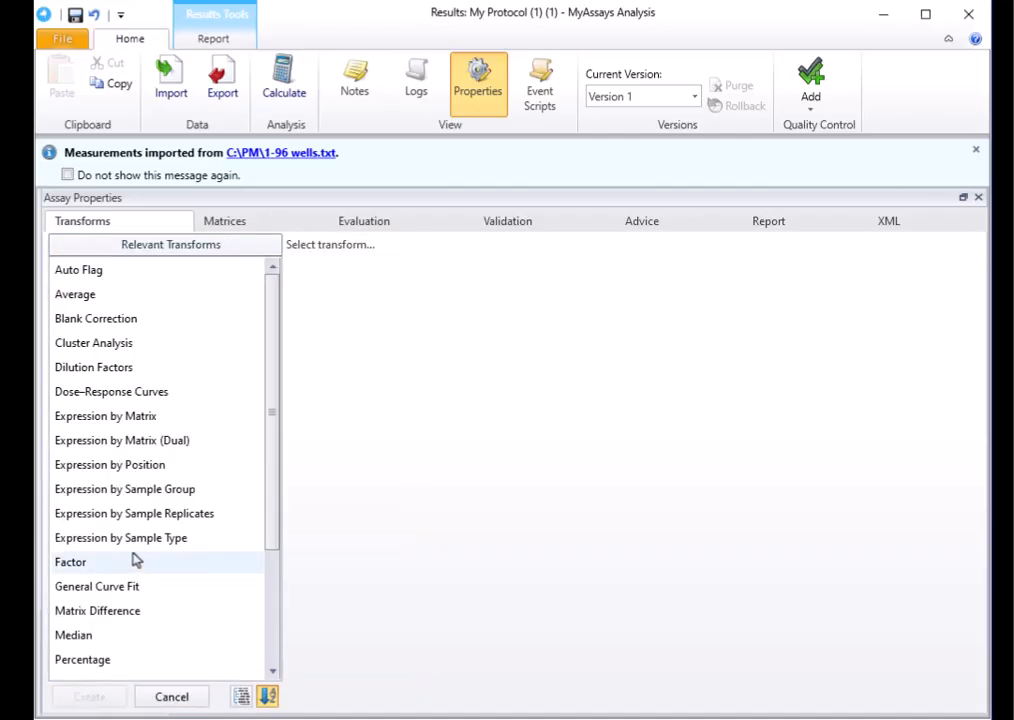
scroll(131, 555, down, 3)
click(147, 516)
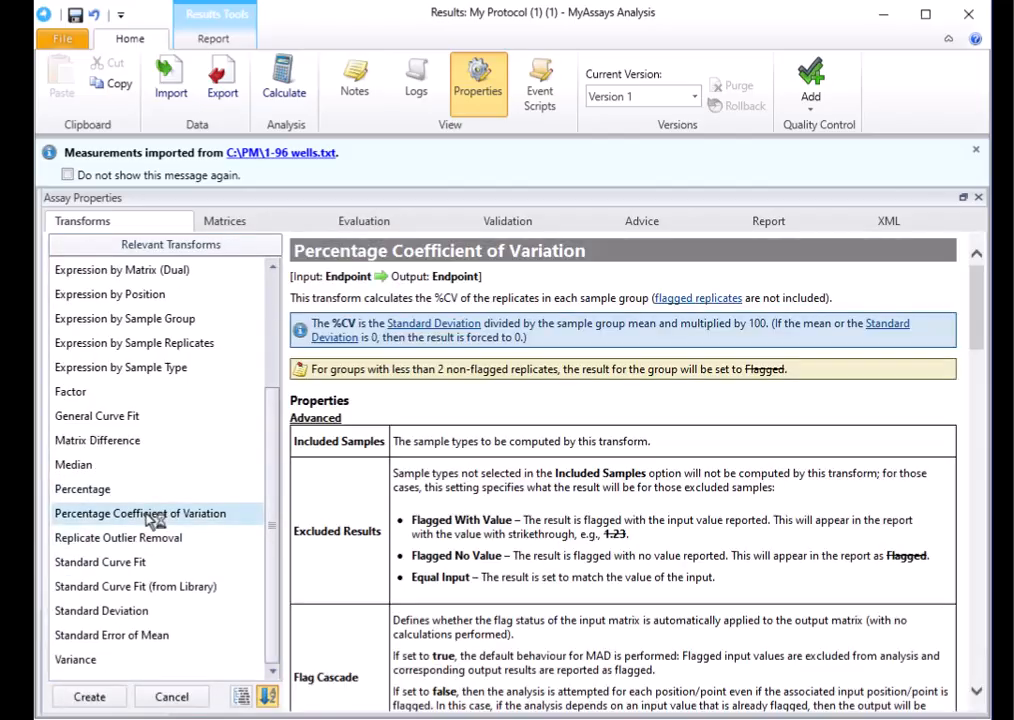
click(89, 697)
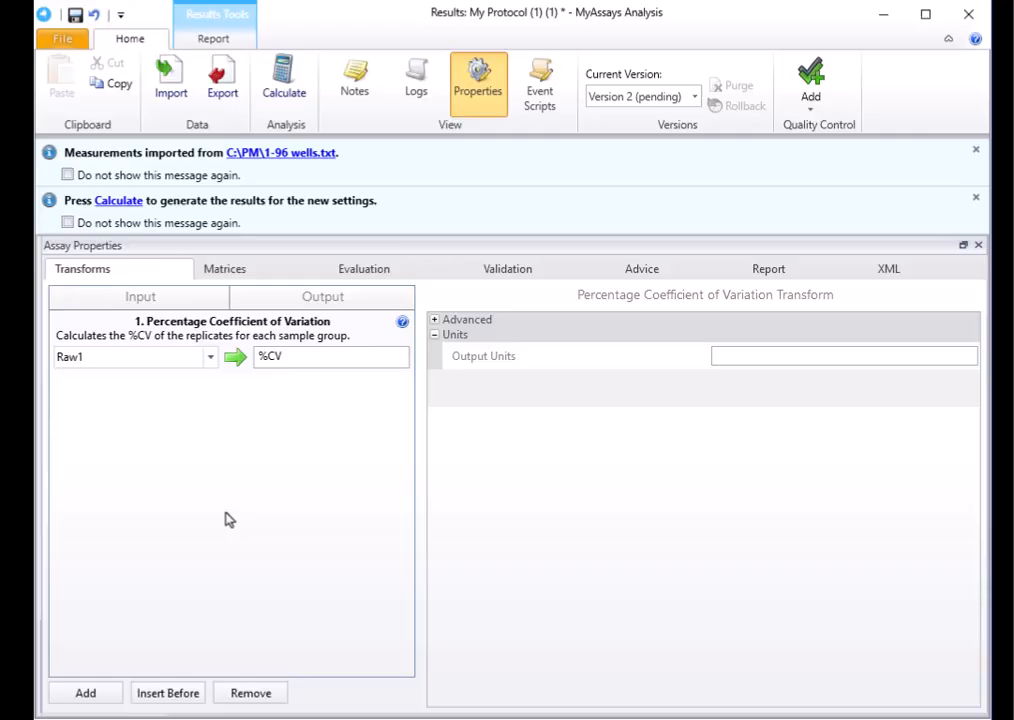
Add a Layout element to the report and move it above SampleTable1
click(229, 274)
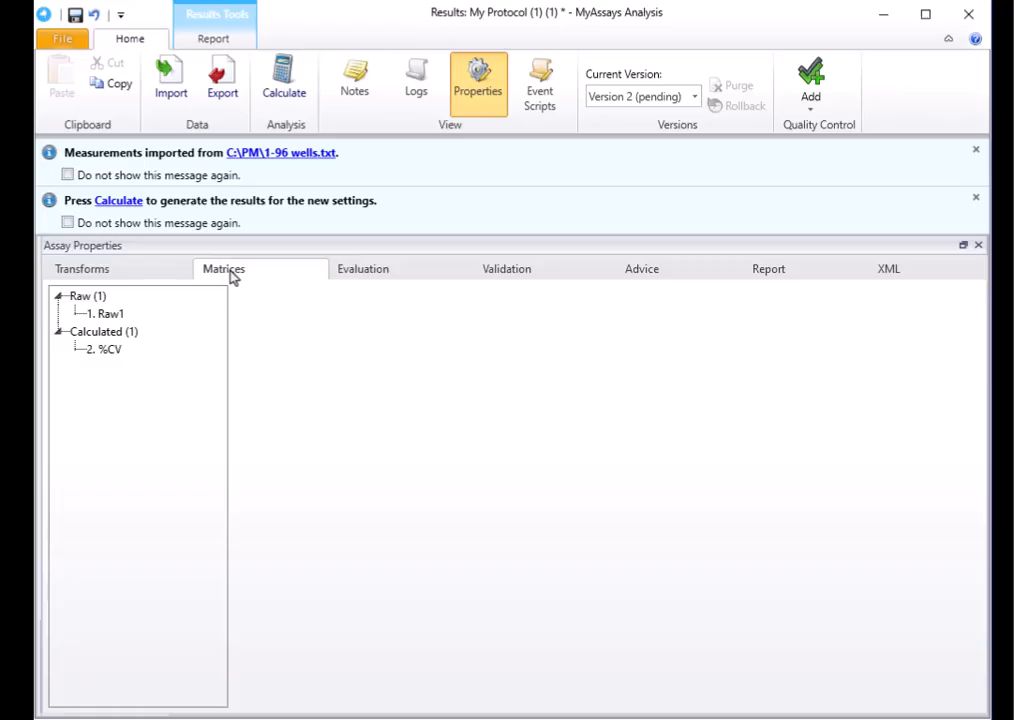
click(783, 272)
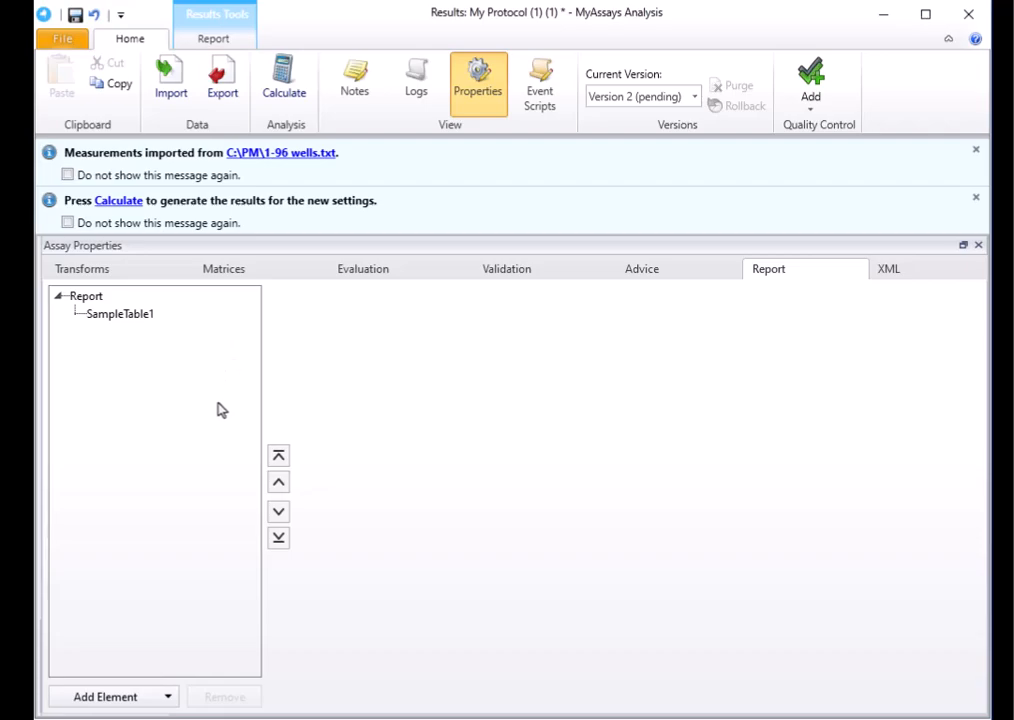
click(154, 703)
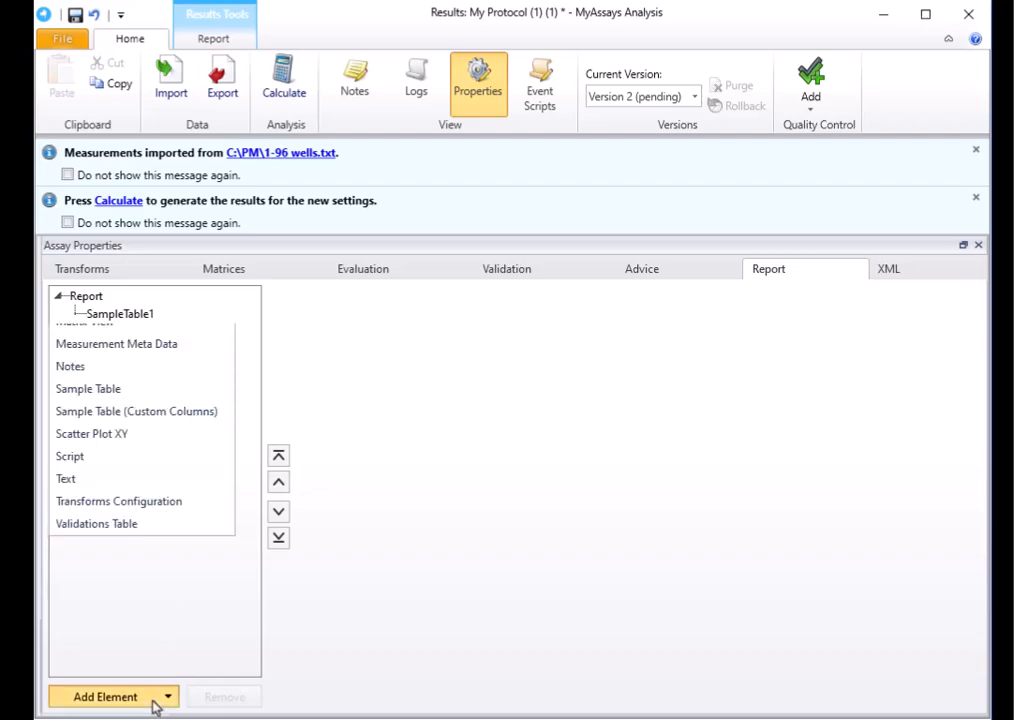
click(128, 432)
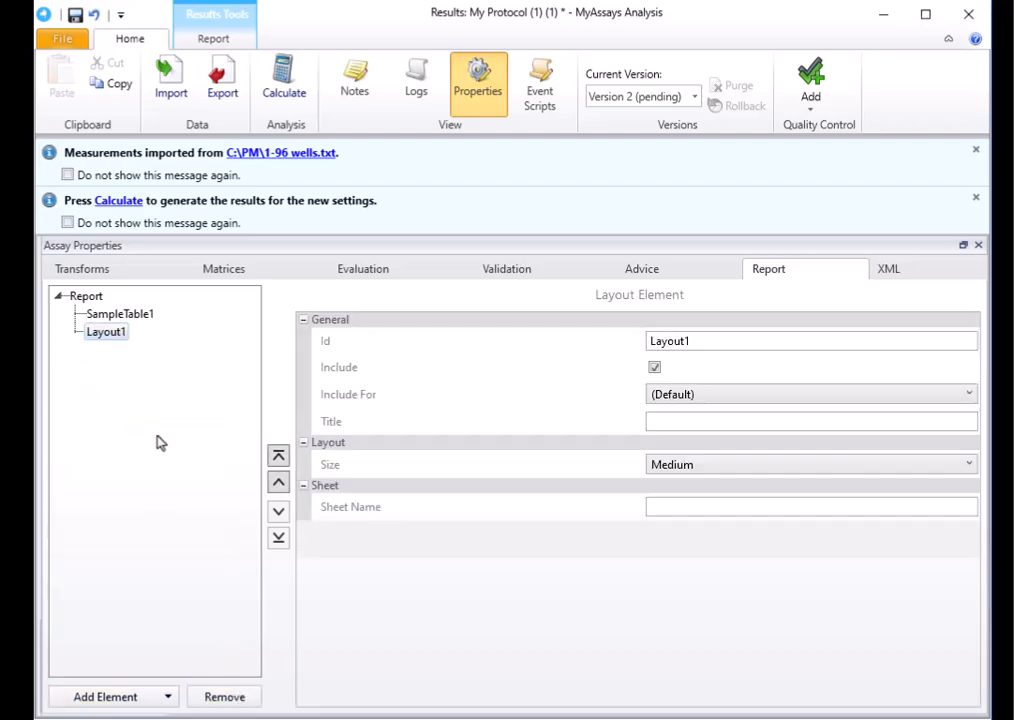
click(280, 485)
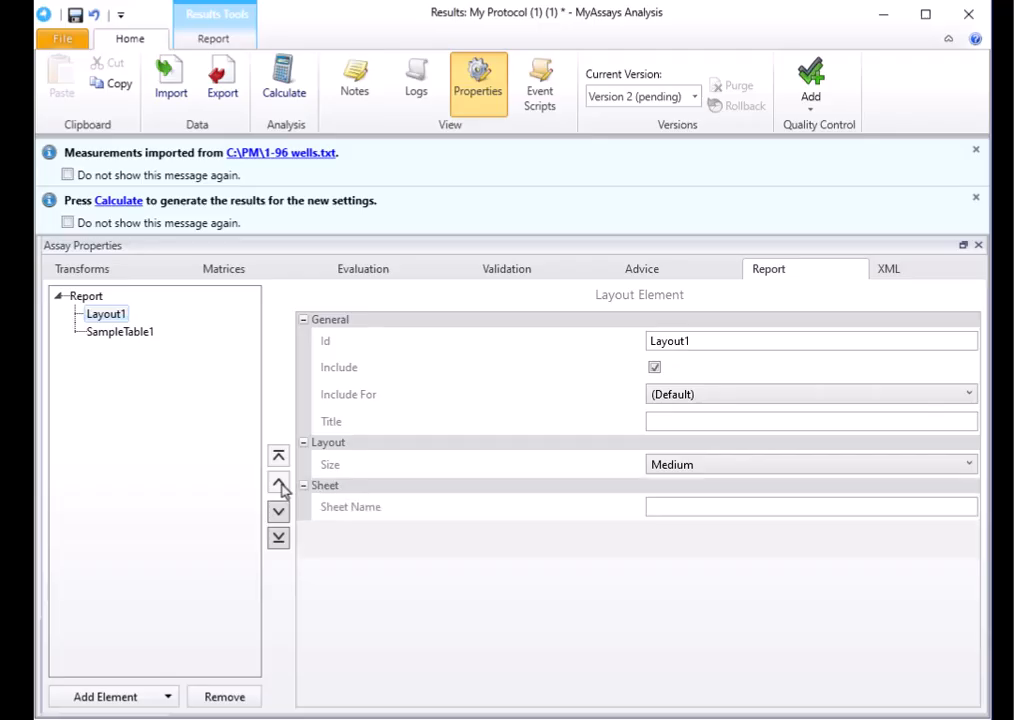
Close the assay properties, recalculate the results, and review the report's plate layout and sample table
click(474, 90)
click(288, 93)
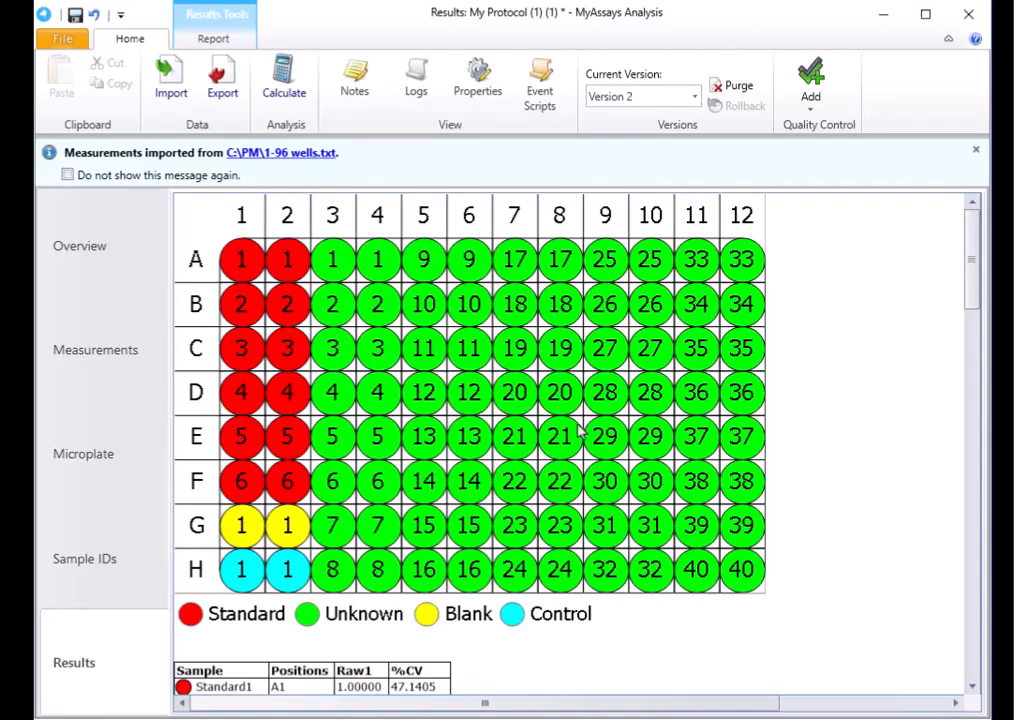
scroll(460, 360, down, 3)
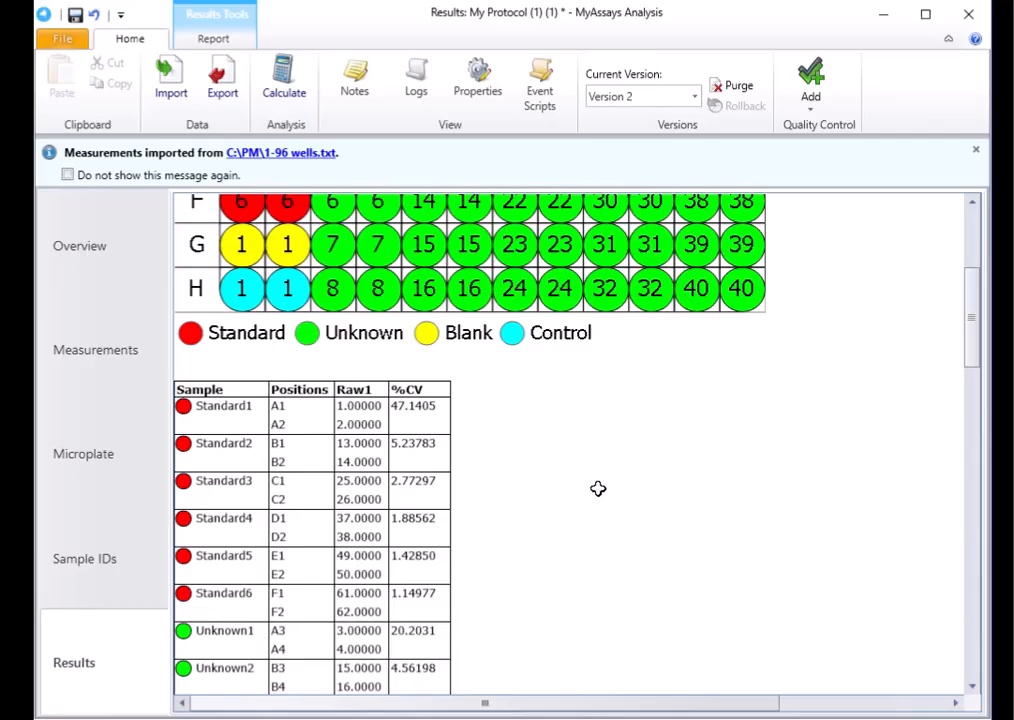
scroll(598, 488, up, 3)
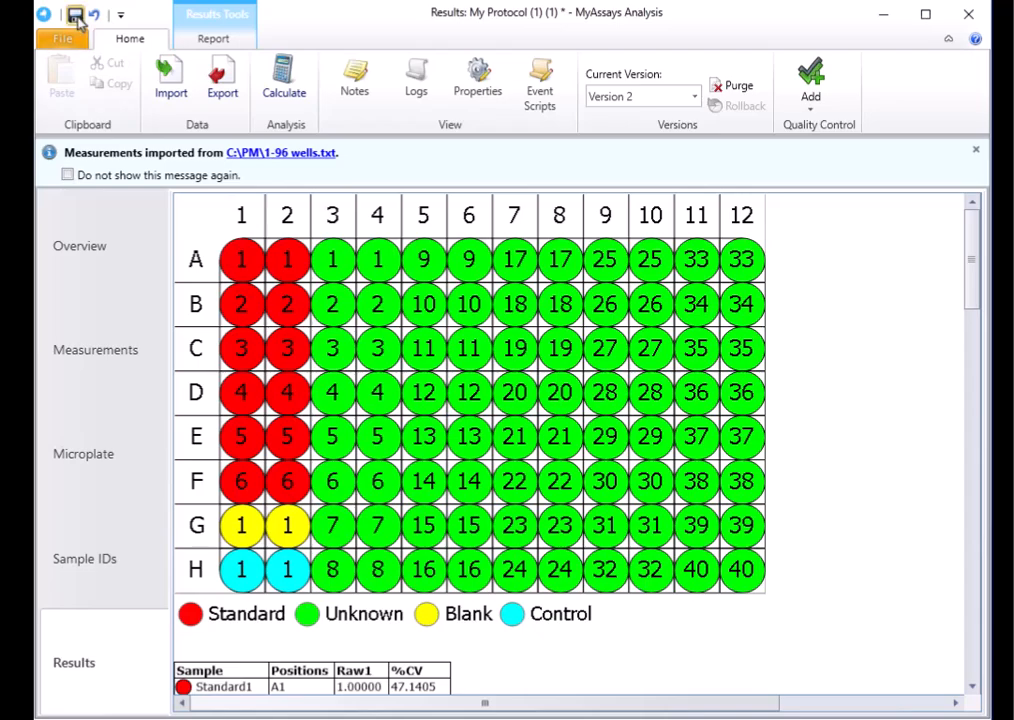
Save and close the My Protocol results, and switch to the PM folder in File Explorer
click(76, 17)
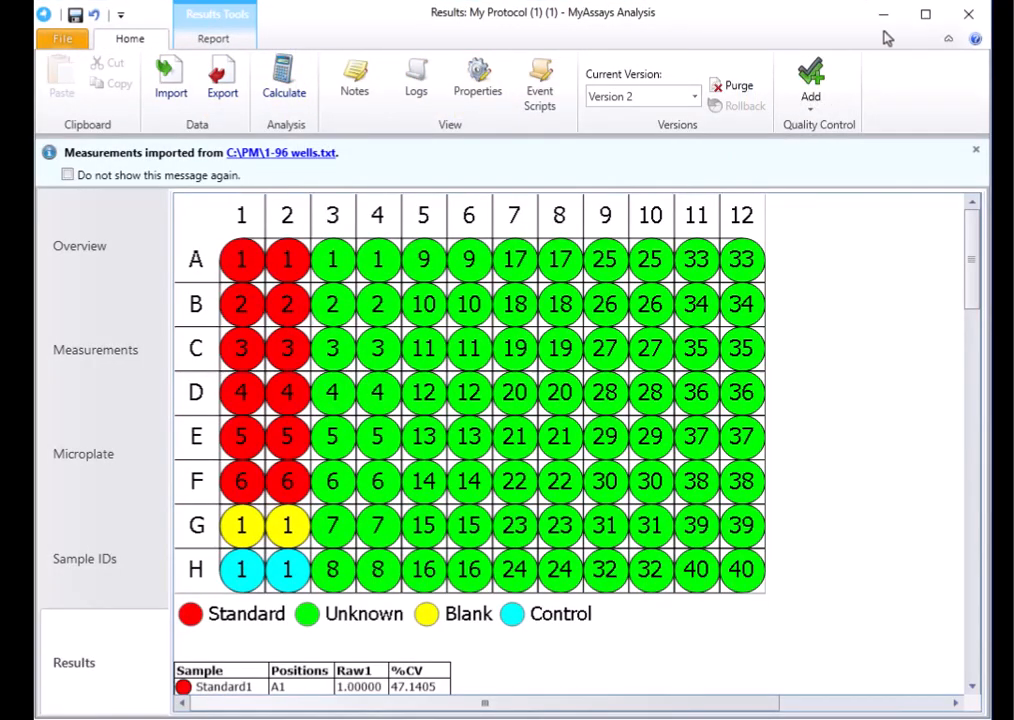
click(968, 14)
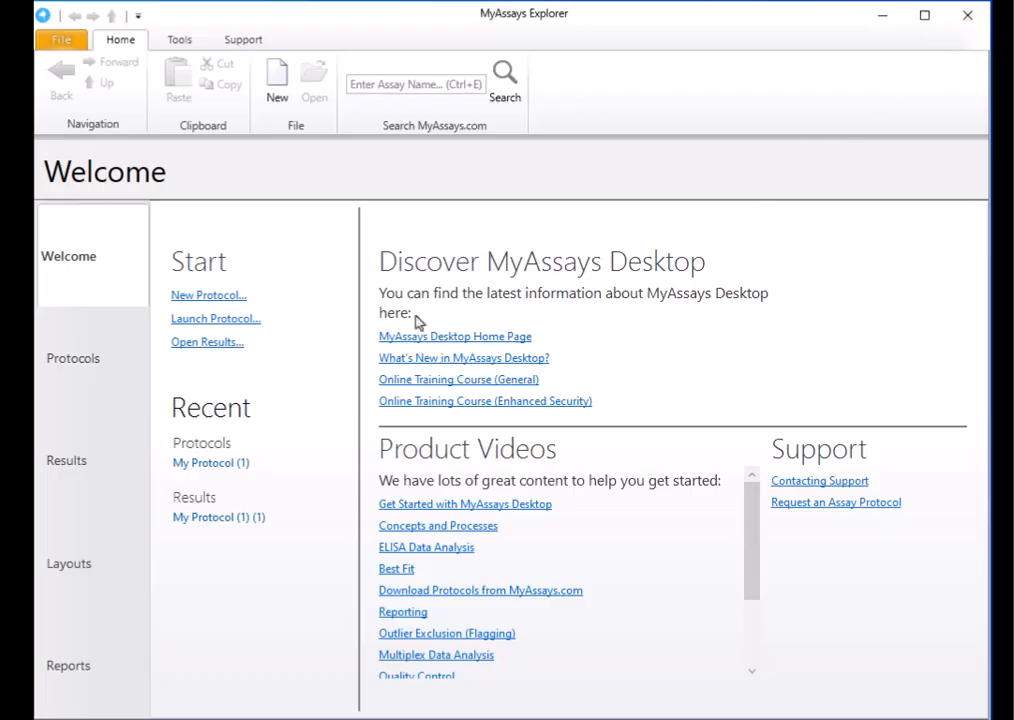
key(alt+Tab)
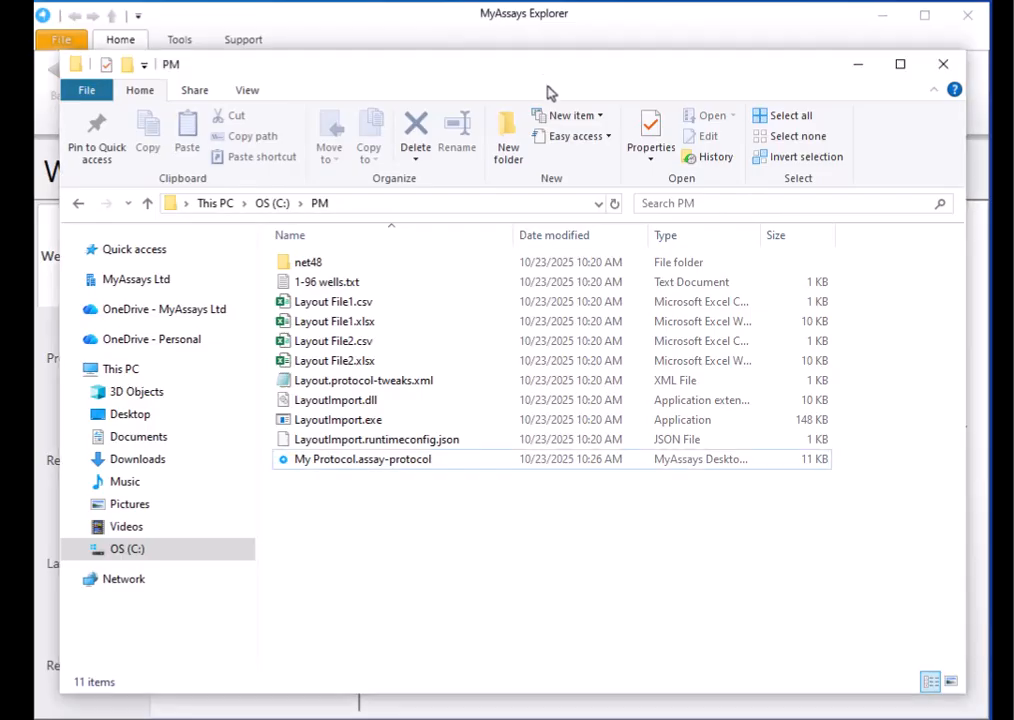
Open Layout File1.csv from the PM folder in Excel, examine its plate layout, and close the workbook
click(466, 462)
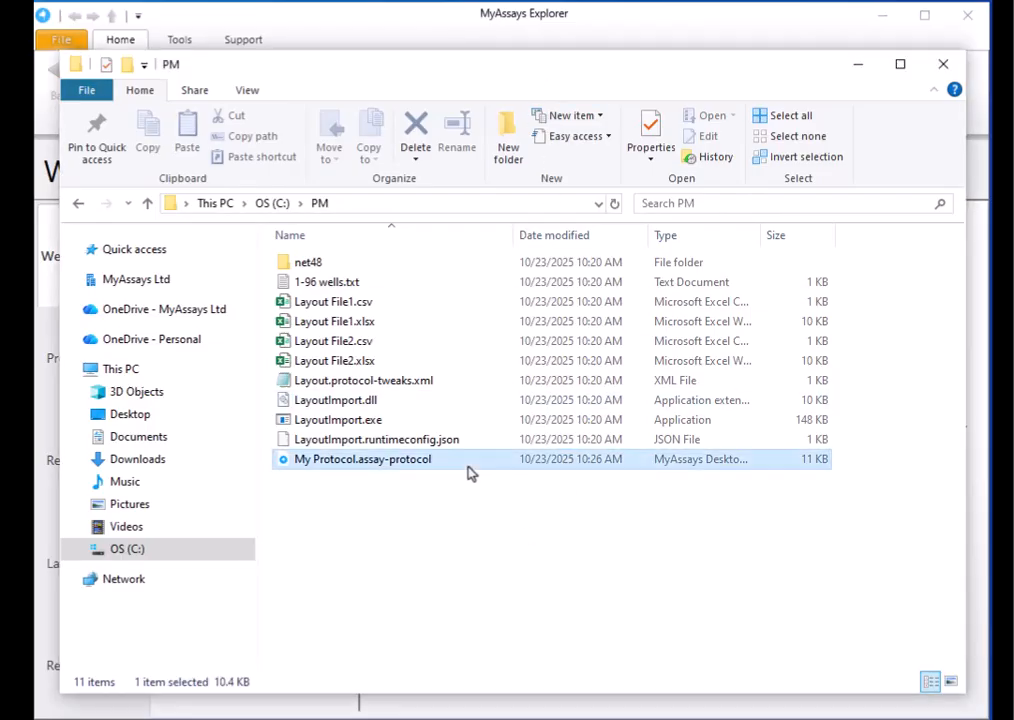
click(588, 557)
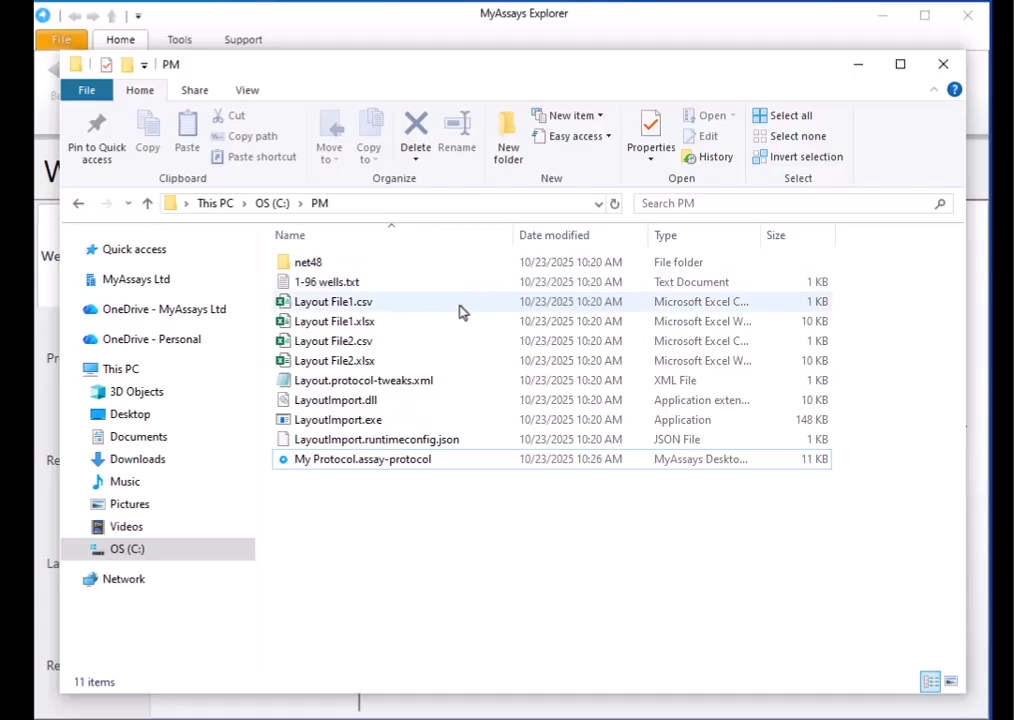
double_click(458, 305)
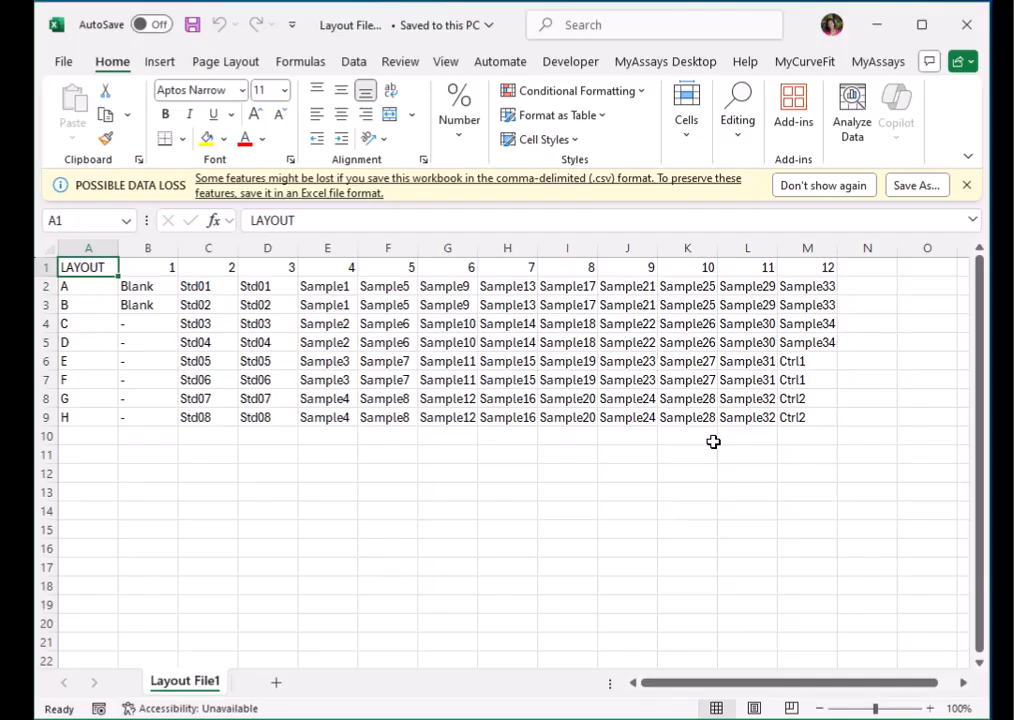
click(966, 24)
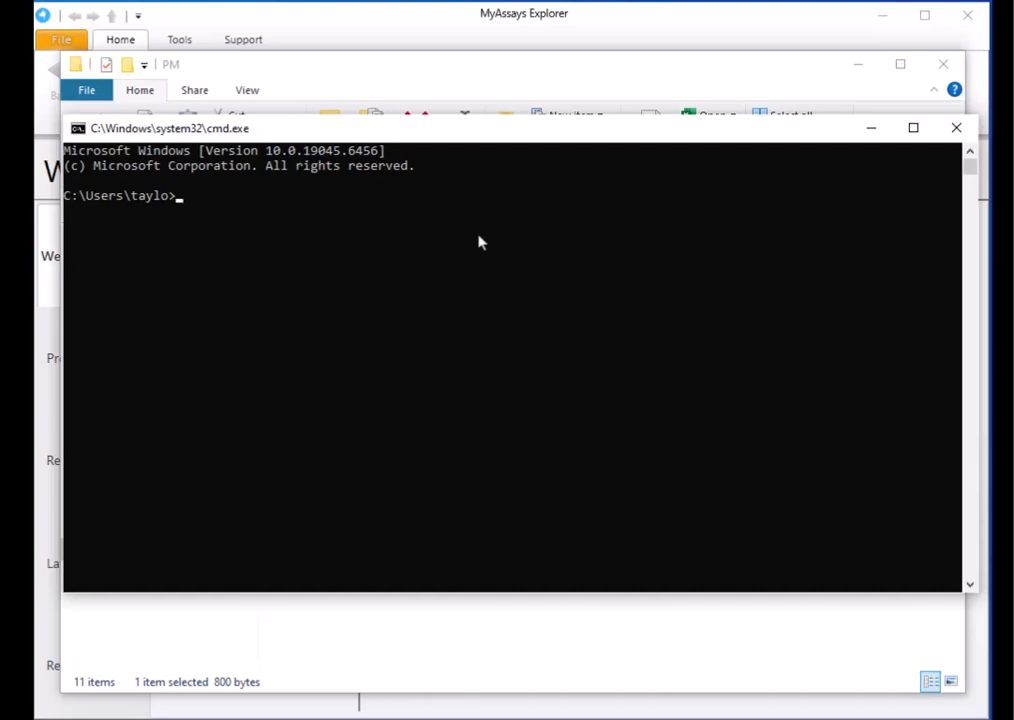
In the Command Prompt, run C:\pm\LayoutImport.exe with "c:\pm\Layout File1.csv" and "c:\pm\Layout.protocol-tweaks.xml" as arguments
text(C:\pm\LayoutImport.exe "c:\pm\Layout File1.csv" "c:\pm\Layout.protocol-tweaks.xml")
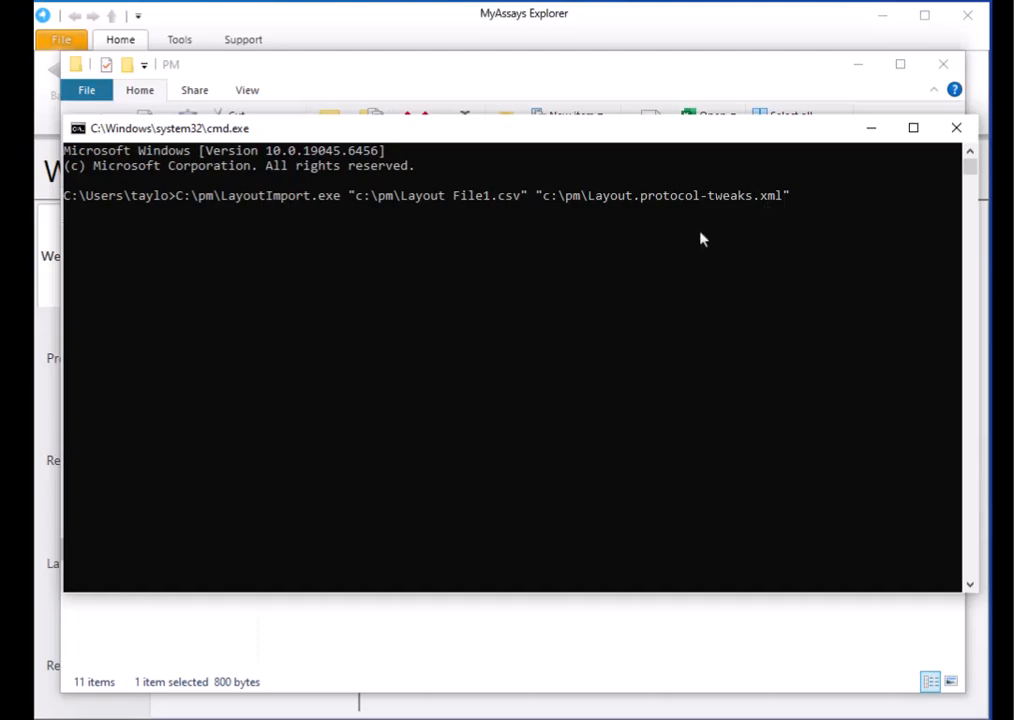
key(Return)
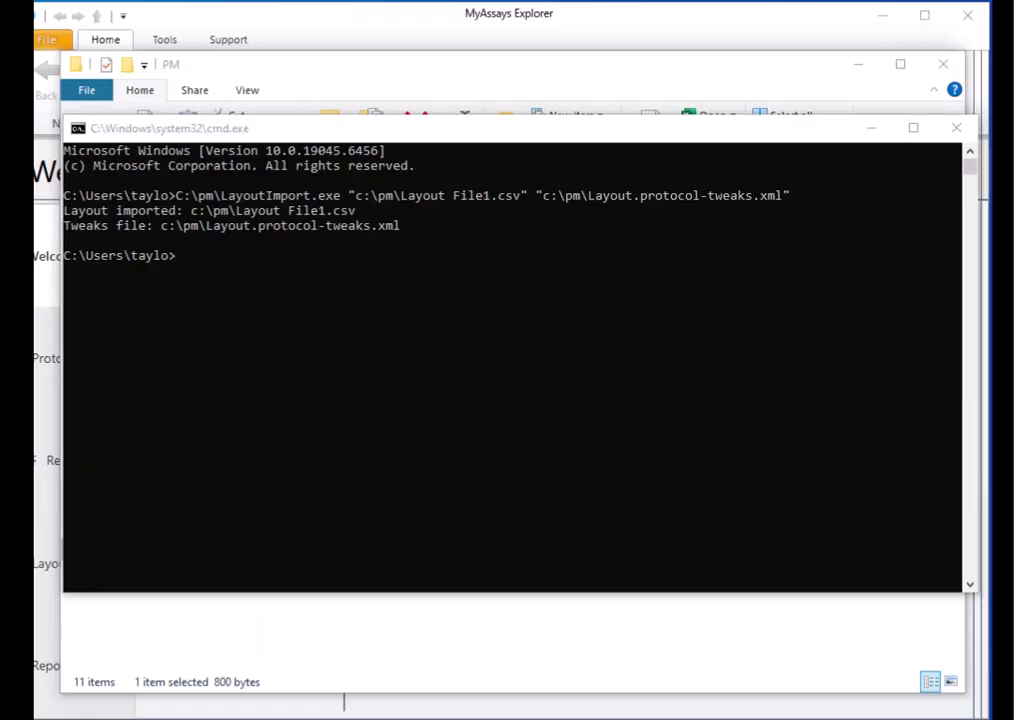
Run C:\pm\net48\ProtocolModifier.exe on "c:\pm\My Protocol.assay-protocol" with "c:\pm\Layout.protocol-tweaks.xml", "/import-raw:c:\pm\1-96 wells.txt" and /calc
right_click(335, 285)
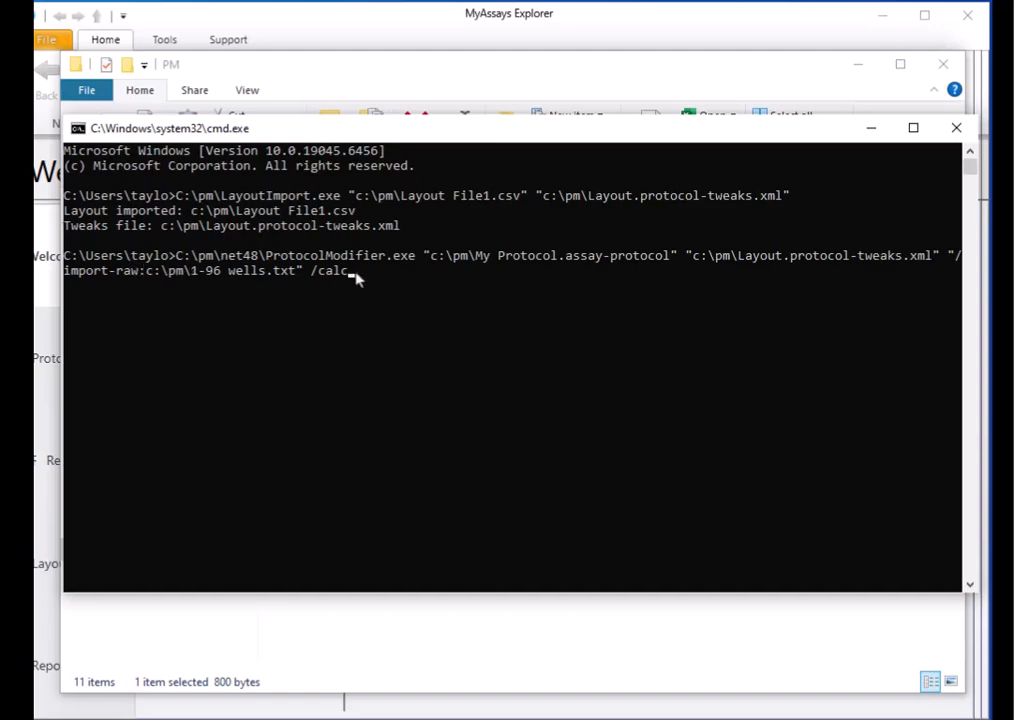
key(Return)
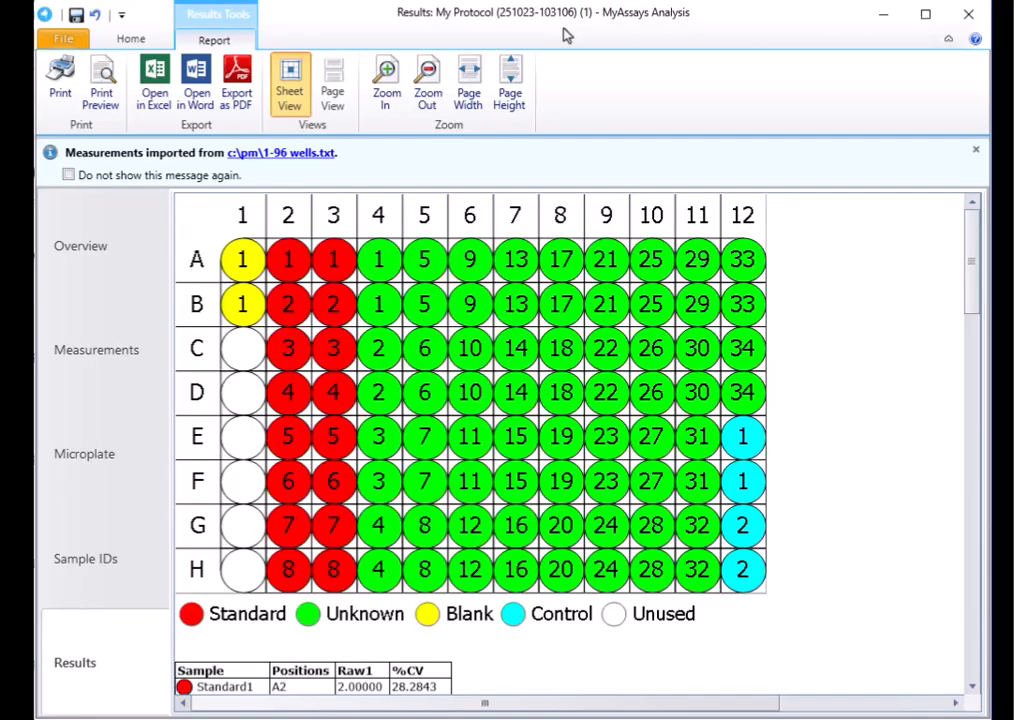
Inspect the generated protocol in PM's Tweaked folder, return to PM, and review the Command Prompt output before closing it
click(200, 718)
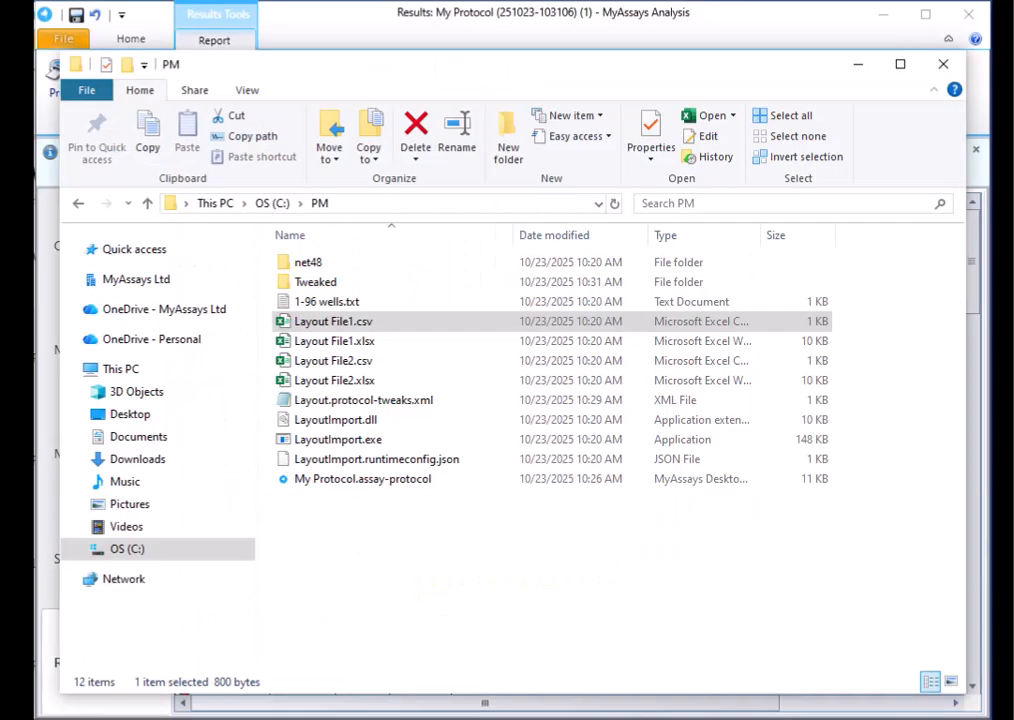
double_click(421, 289)
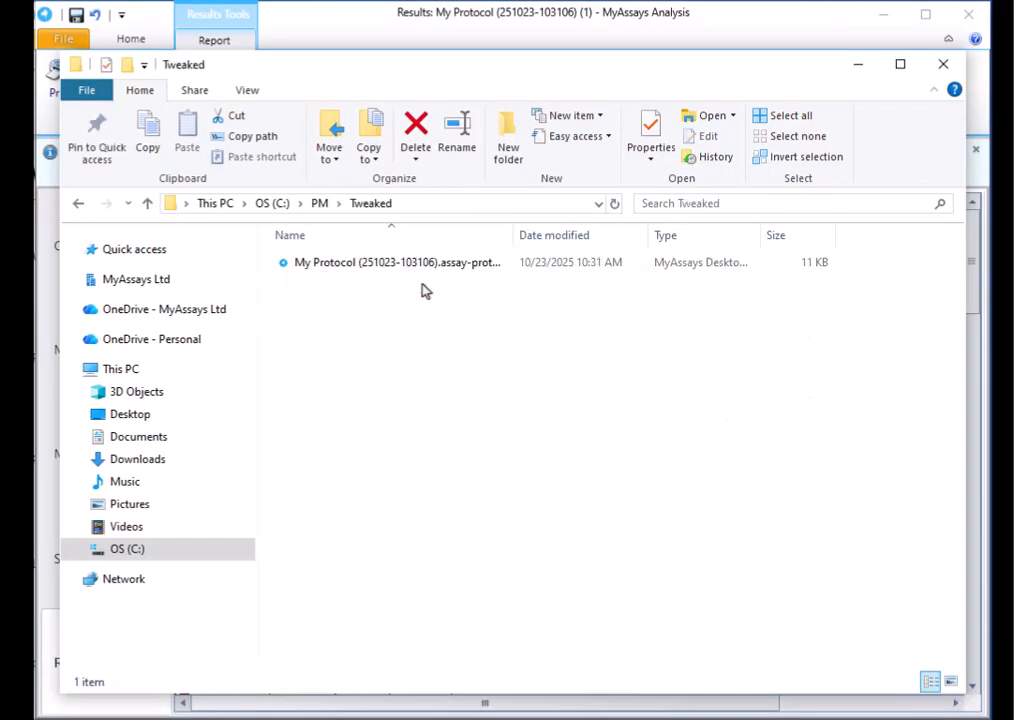
key(alt+Left)
key(alt+Tab)
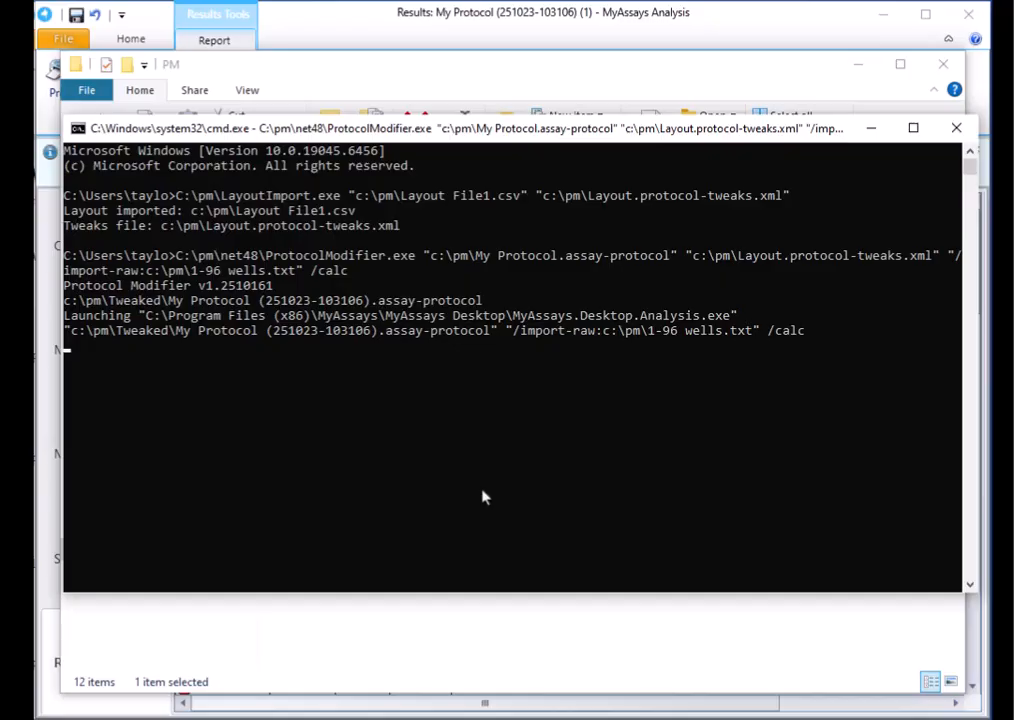
click(956, 128)
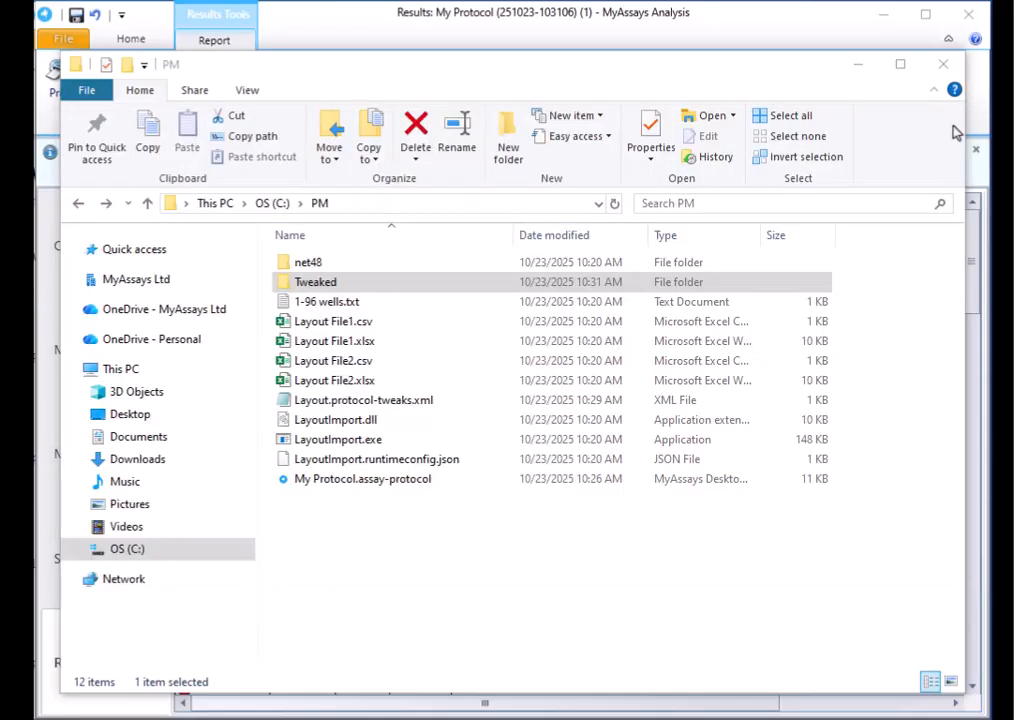
Create folders named Layouts and Measurements in the PM folder, and shorten the name Layouts to Layout
click(421, 556)
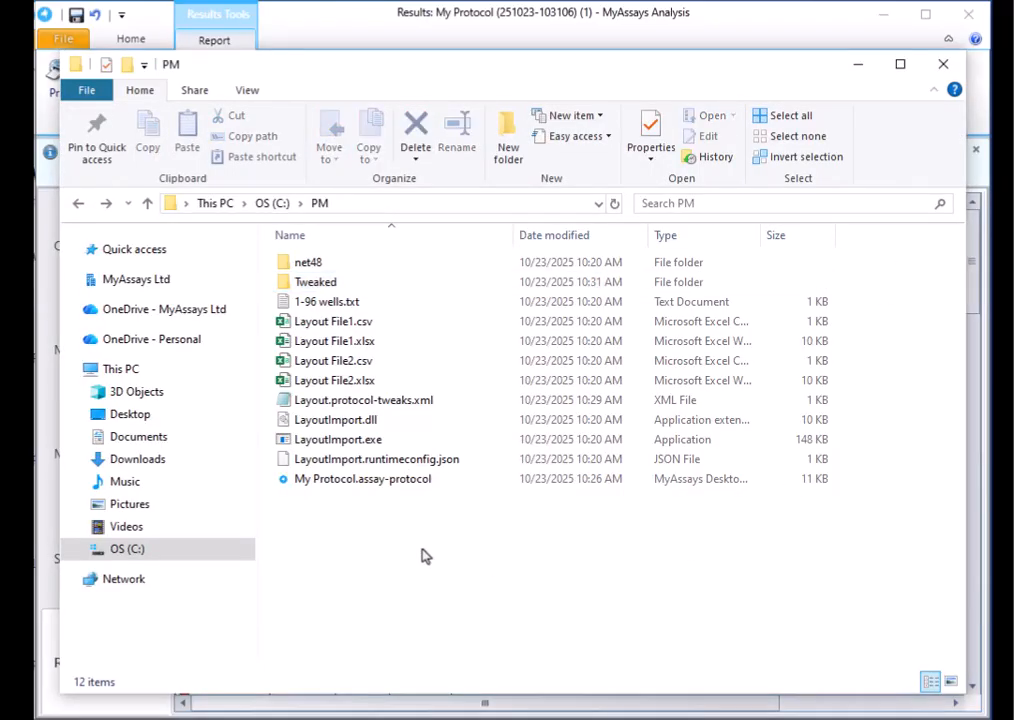
click(514, 146)
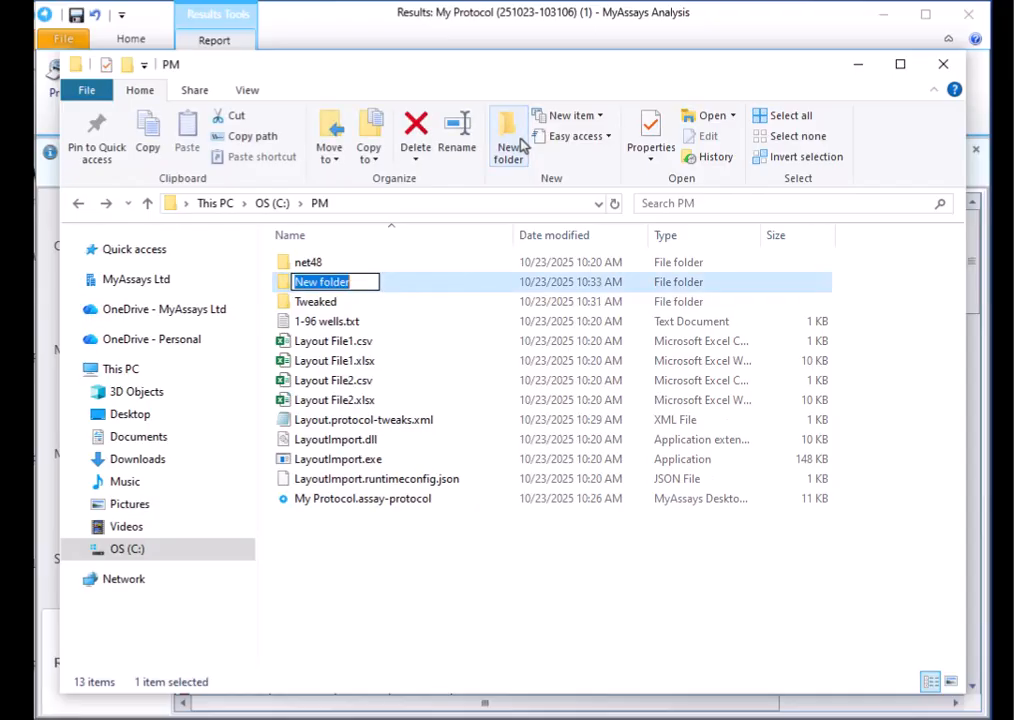
text(Layouts)
key(Return)
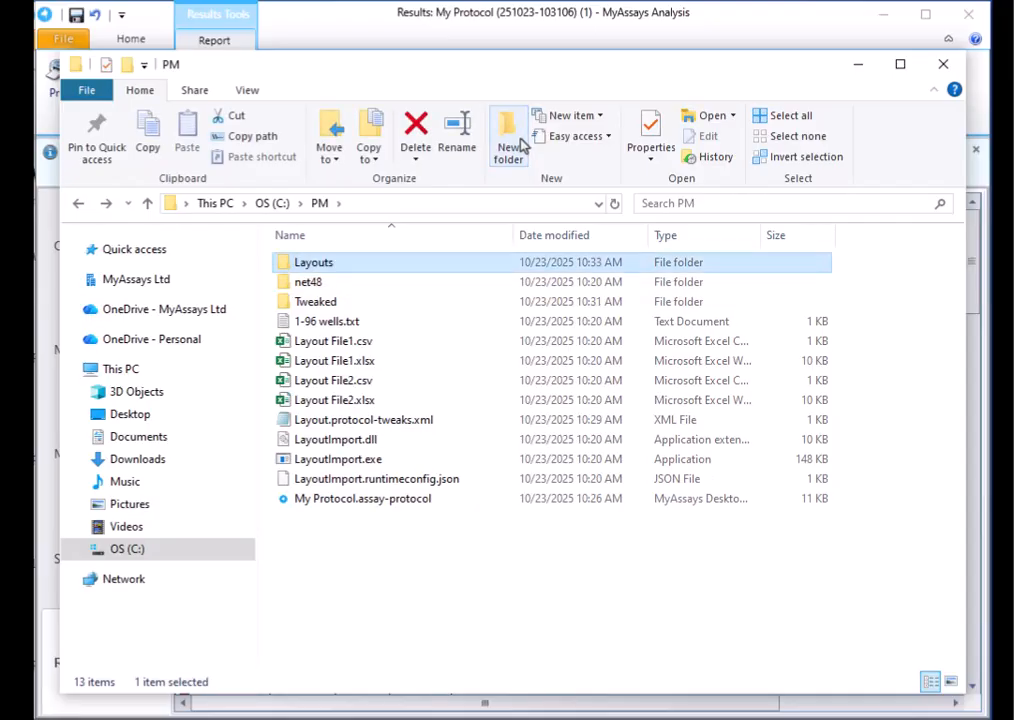
click(514, 146)
text(easurements)
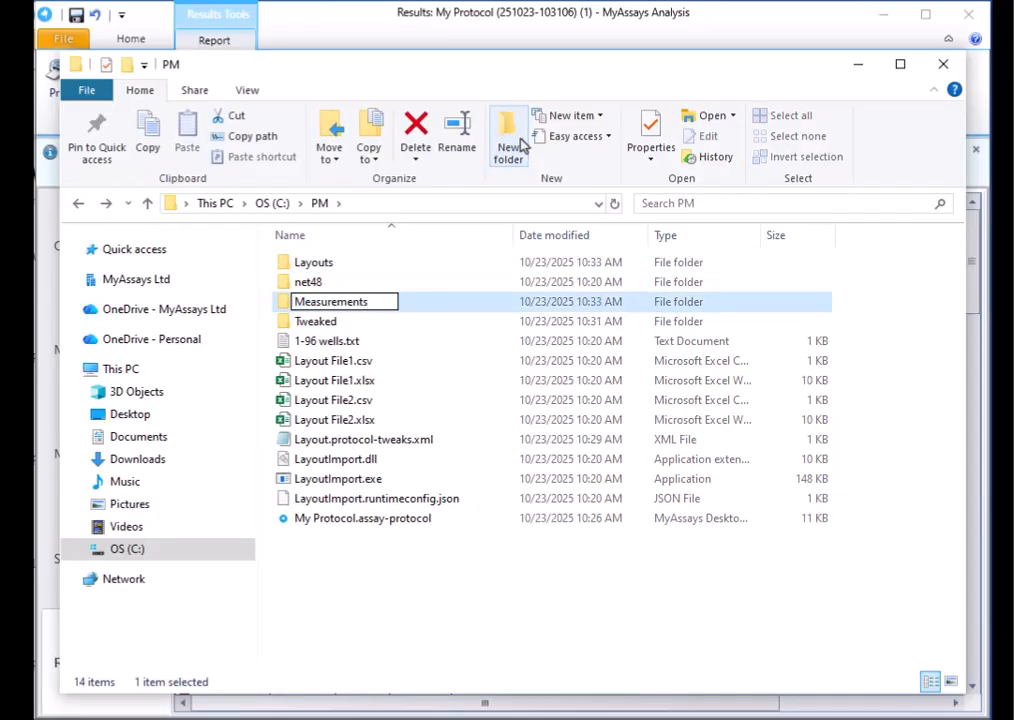
click(518, 612)
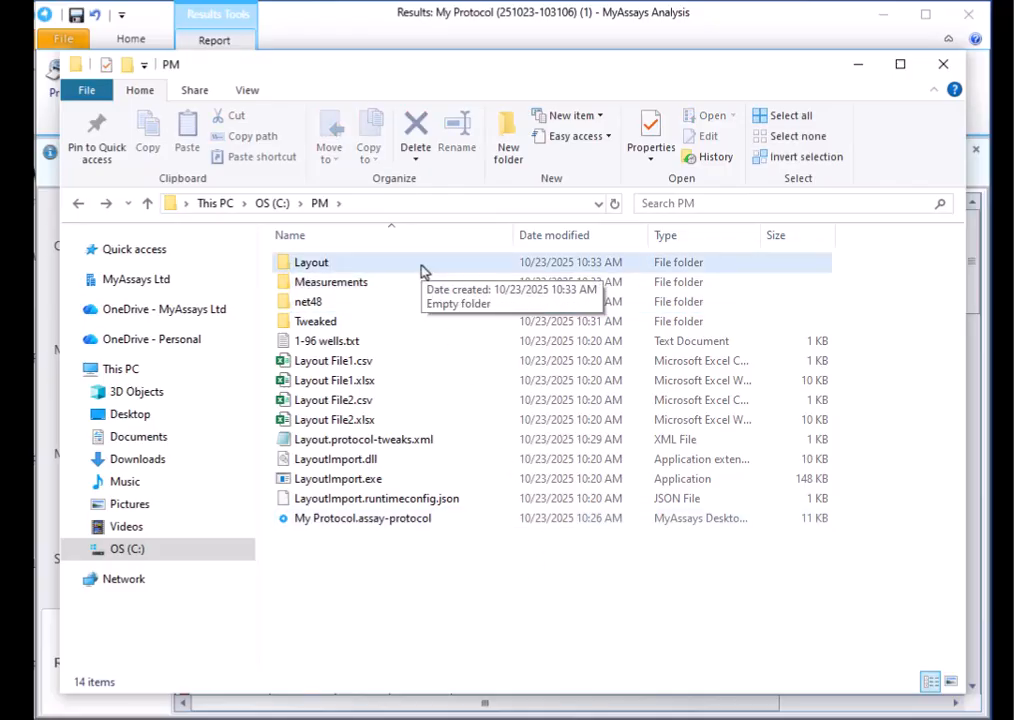
click(422, 271)
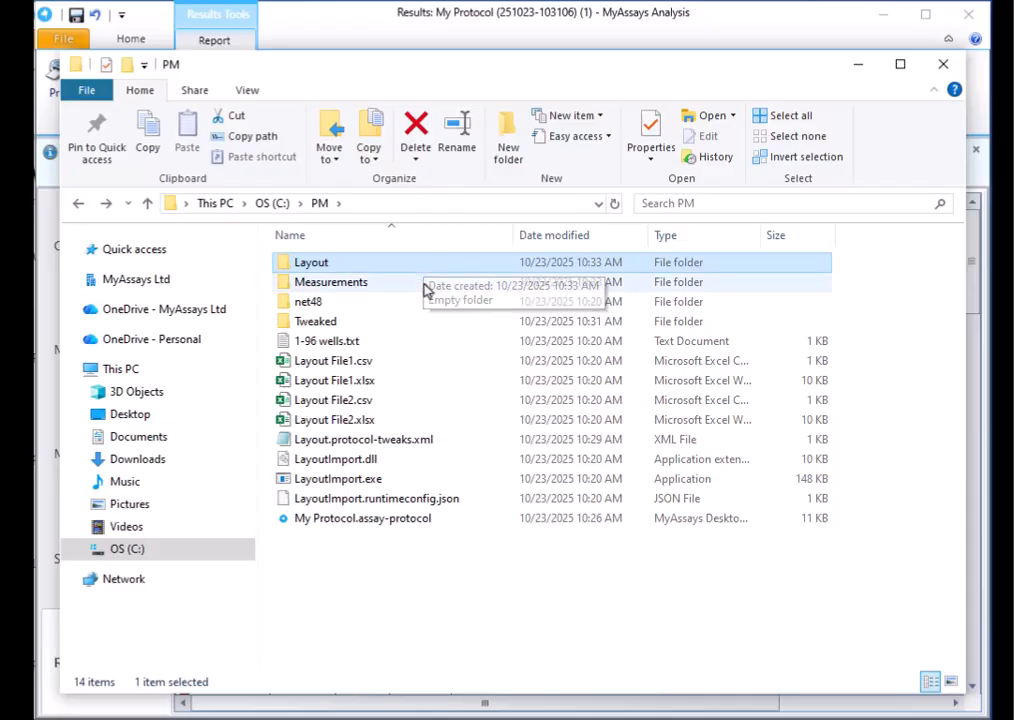
click(424, 286)
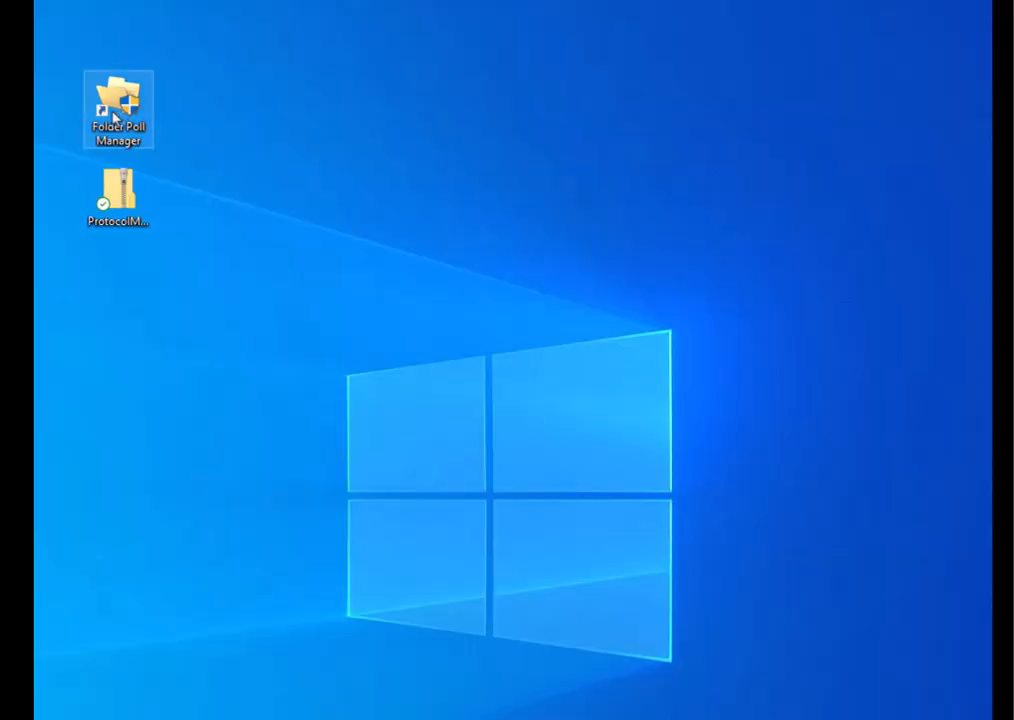
Open Folder Poll Manager and add a poll named Layout Import
double_click(114, 118)
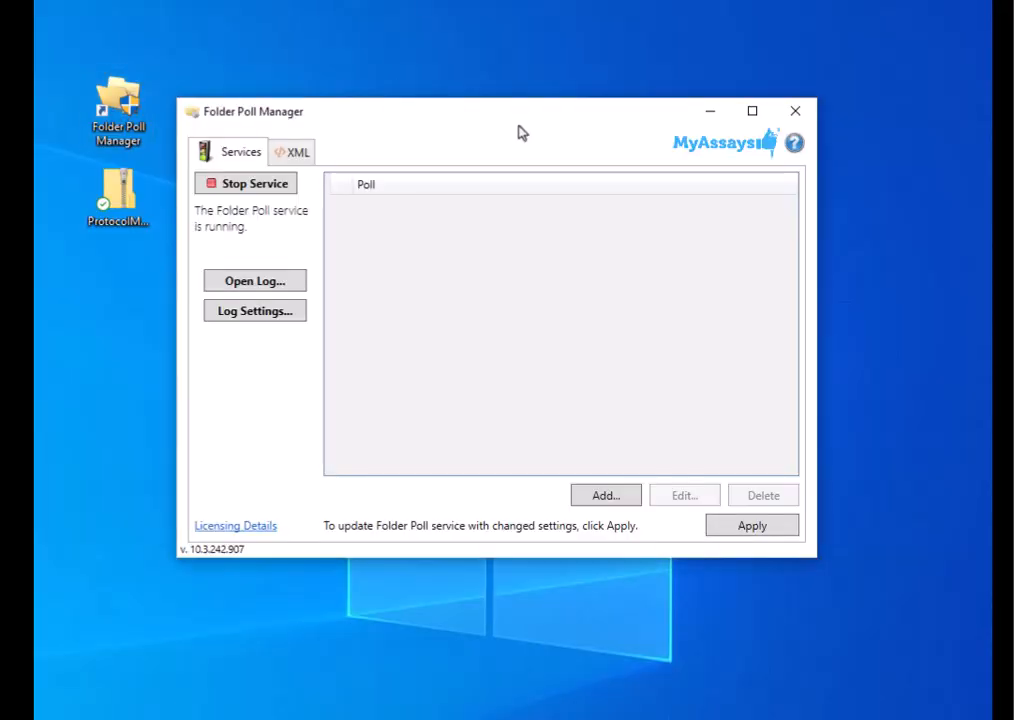
click(624, 499)
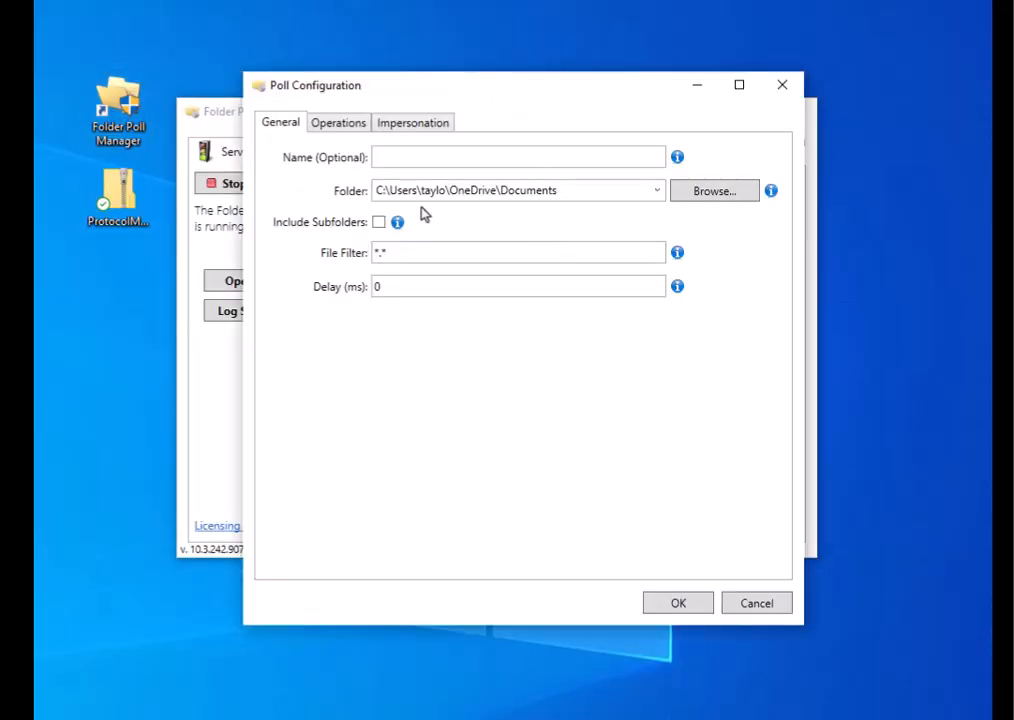
click(407, 154)
text(LayoutImport)
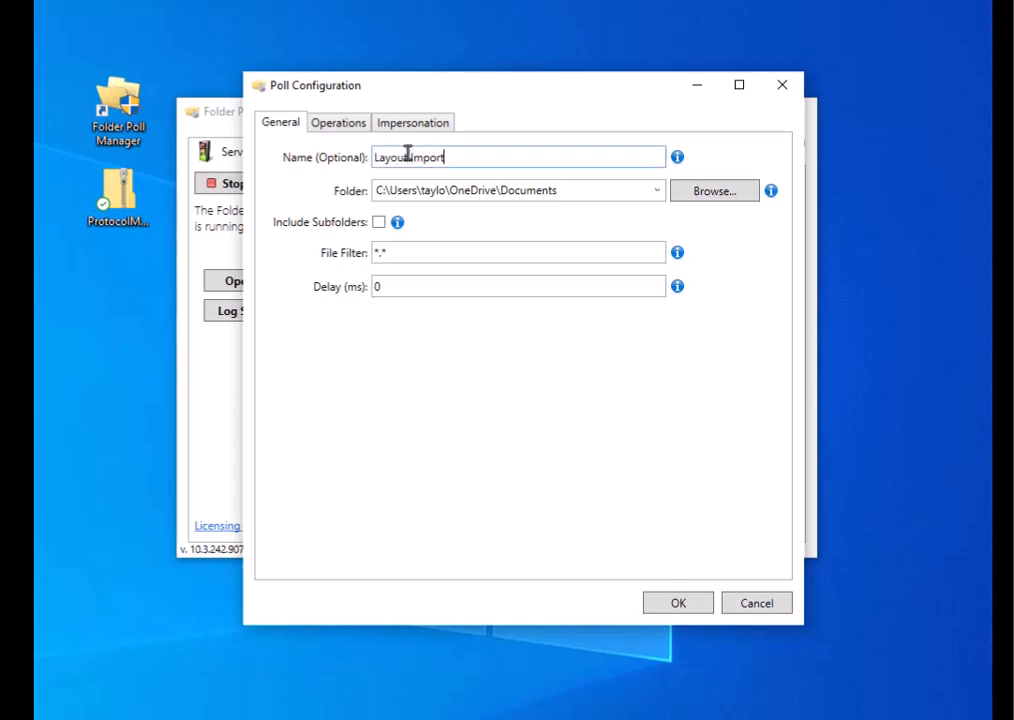
Set the Layout Import poll's folder to C:\PM\Layout
click(716, 195)
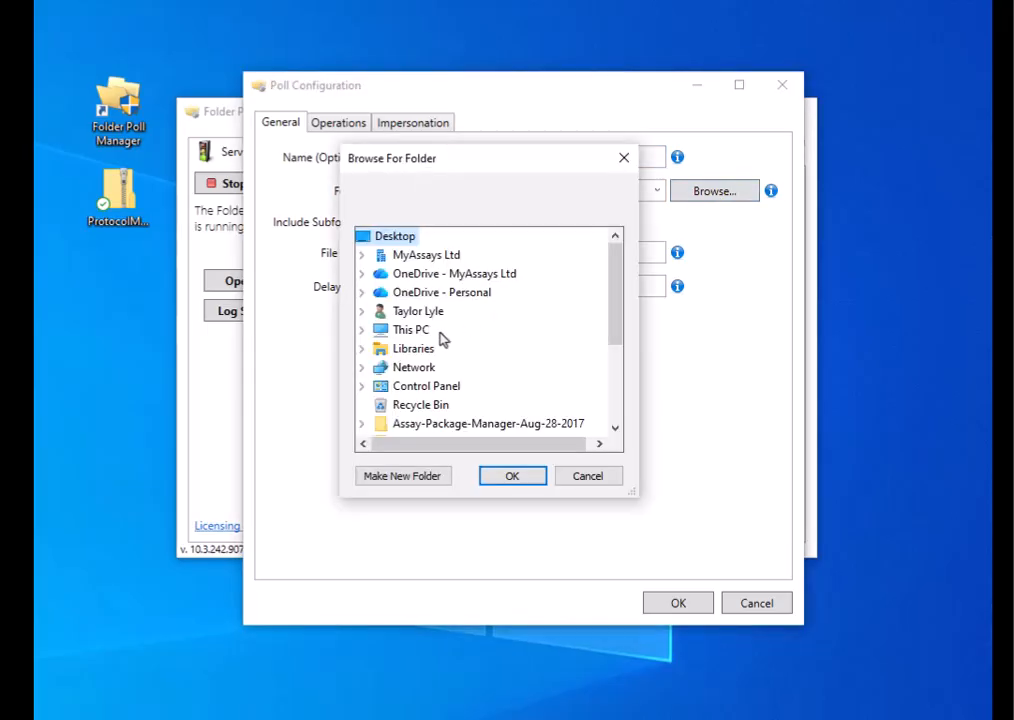
click(412, 332)
click(437, 424)
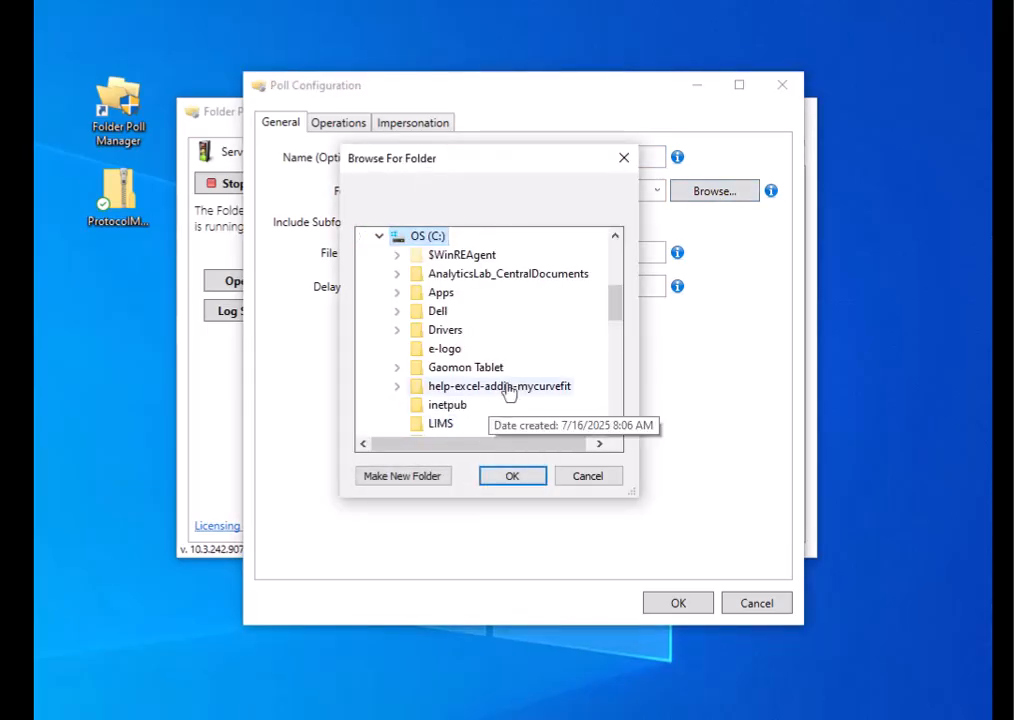
scroll(507, 390, down, 2)
scroll(492, 380, down, 2)
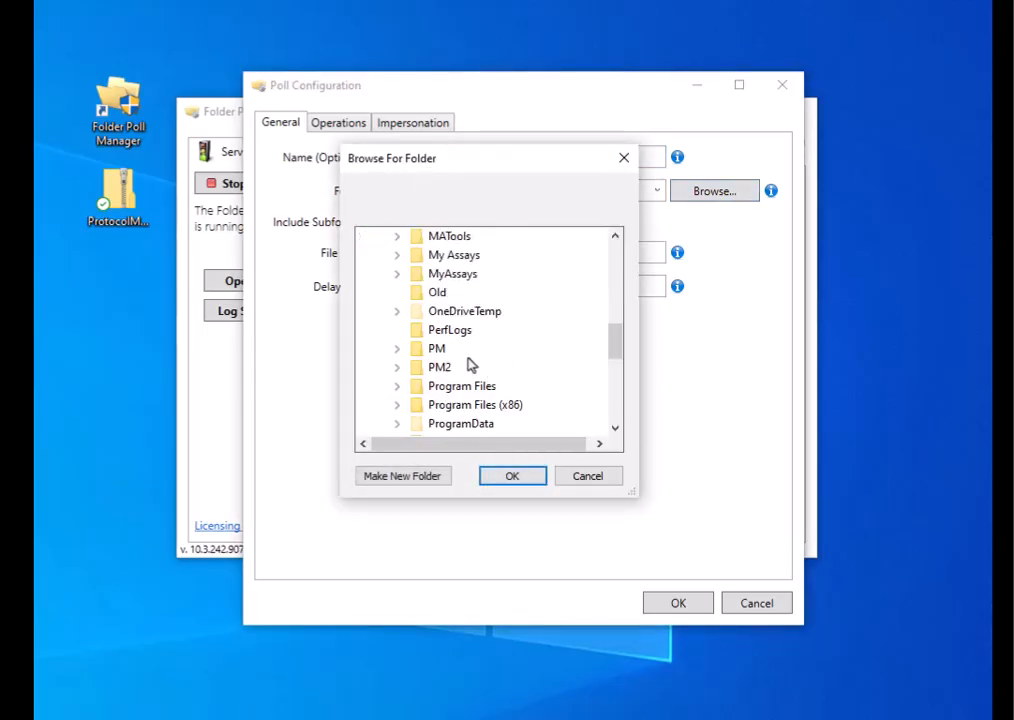
click(474, 348)
scroll(500, 348, down, 1)
click(465, 312)
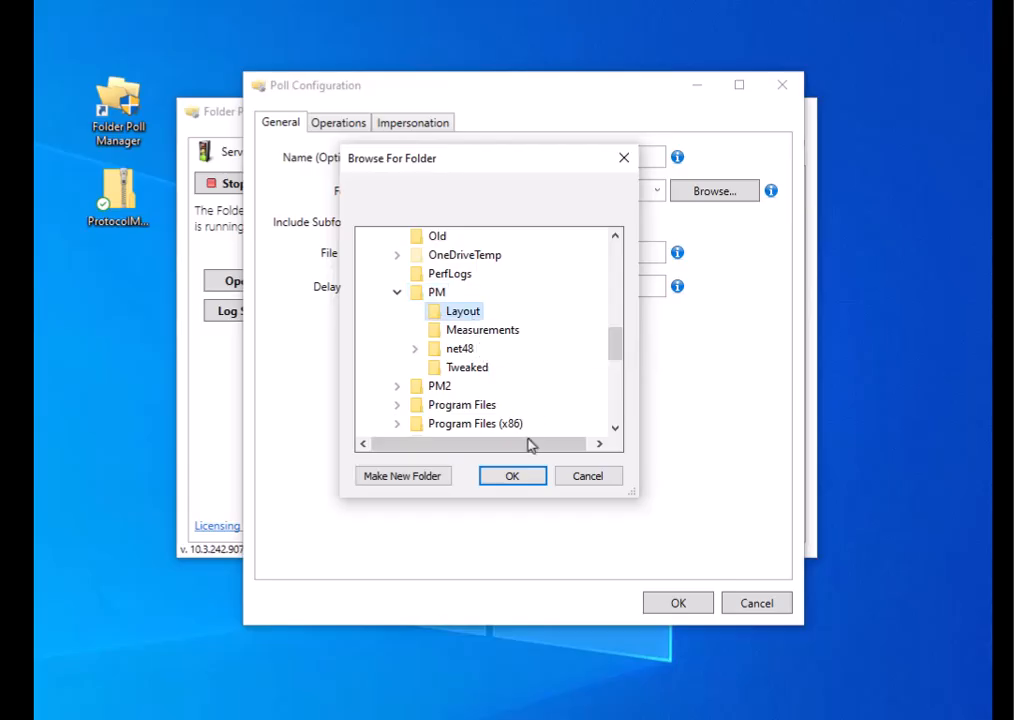
click(513, 476)
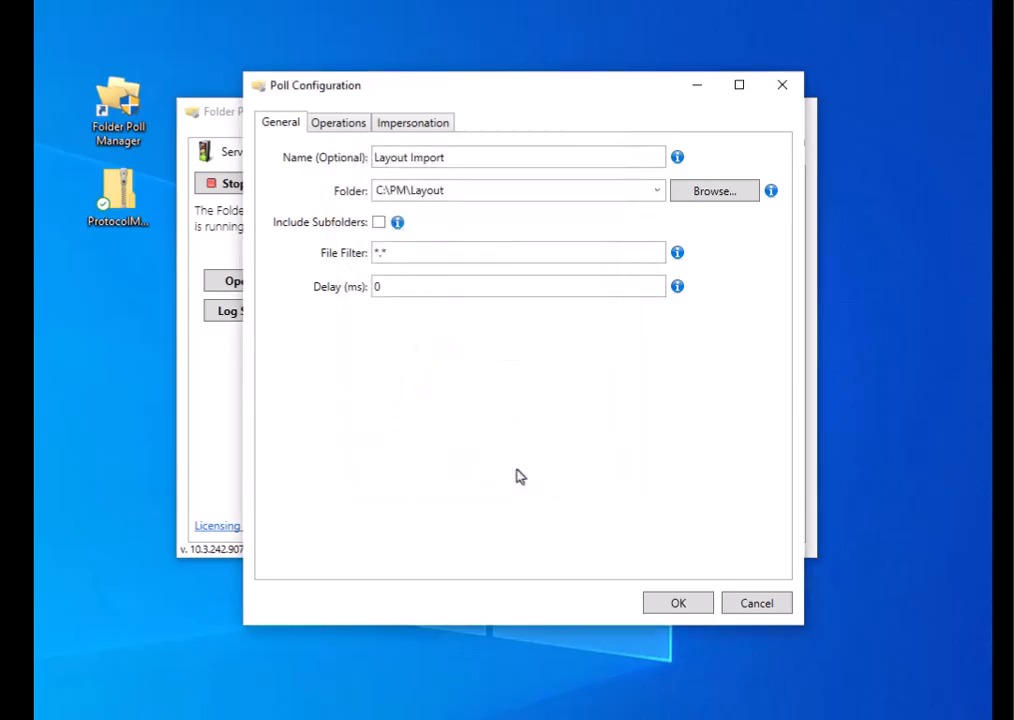
Set the poll to launch C:\PM\LayoutImport.exe with arguments <SourceFilePath> "c:\pm\Layout.protocol-tweaks.xml", and confirm the poll configuration
click(340, 123)
click(322, 257)
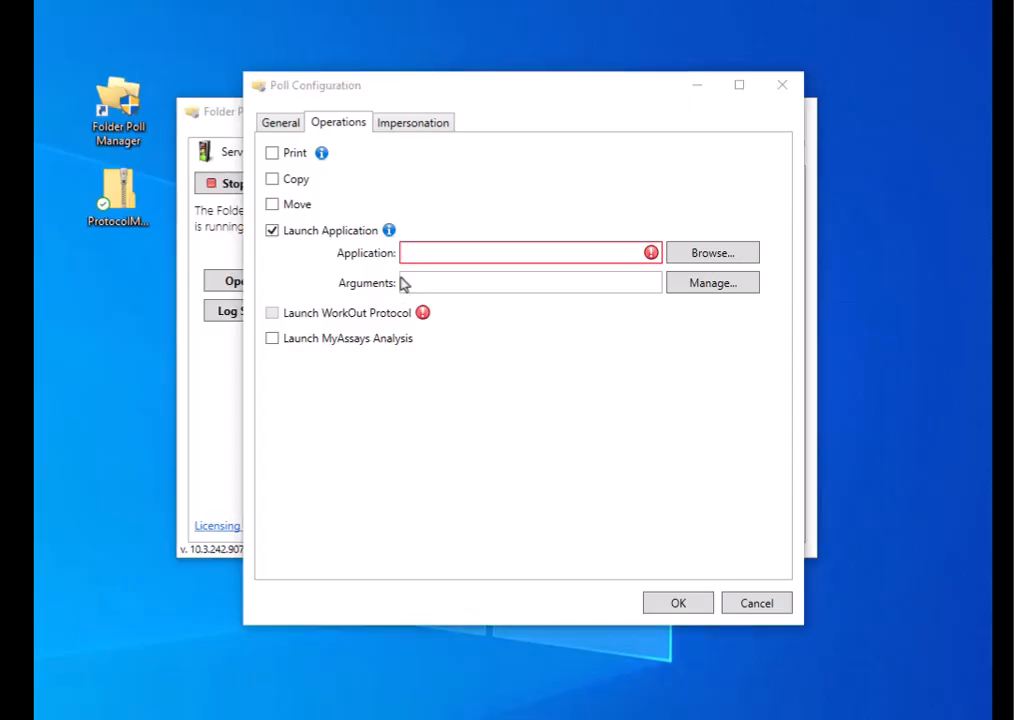
click(439, 252)
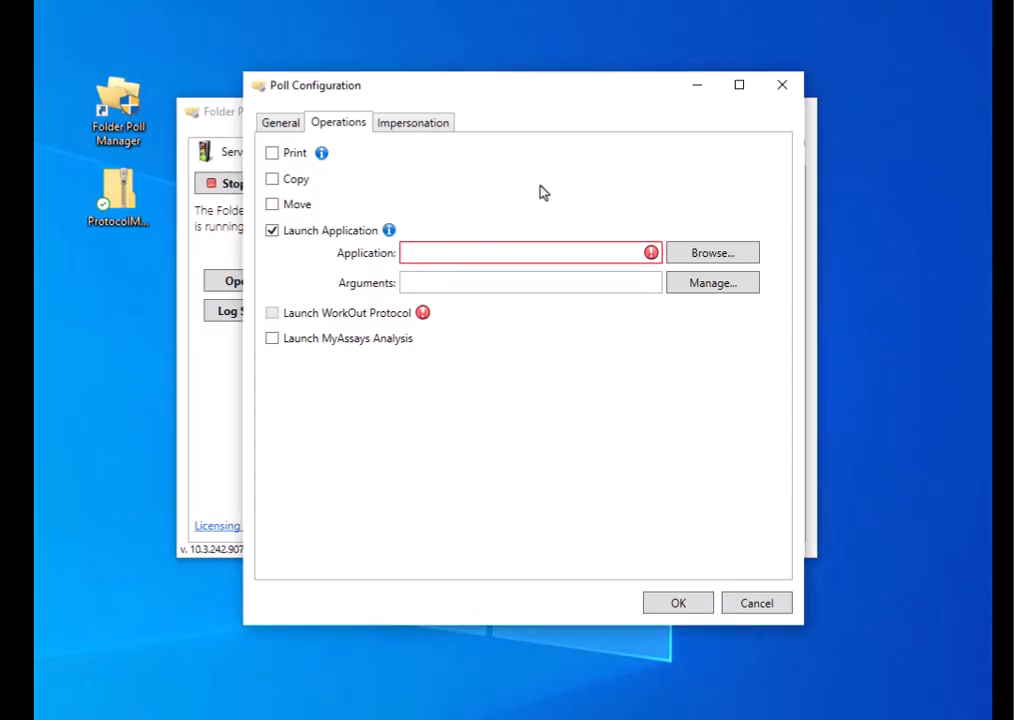
text(C:\PM\LayoutImport.exe)
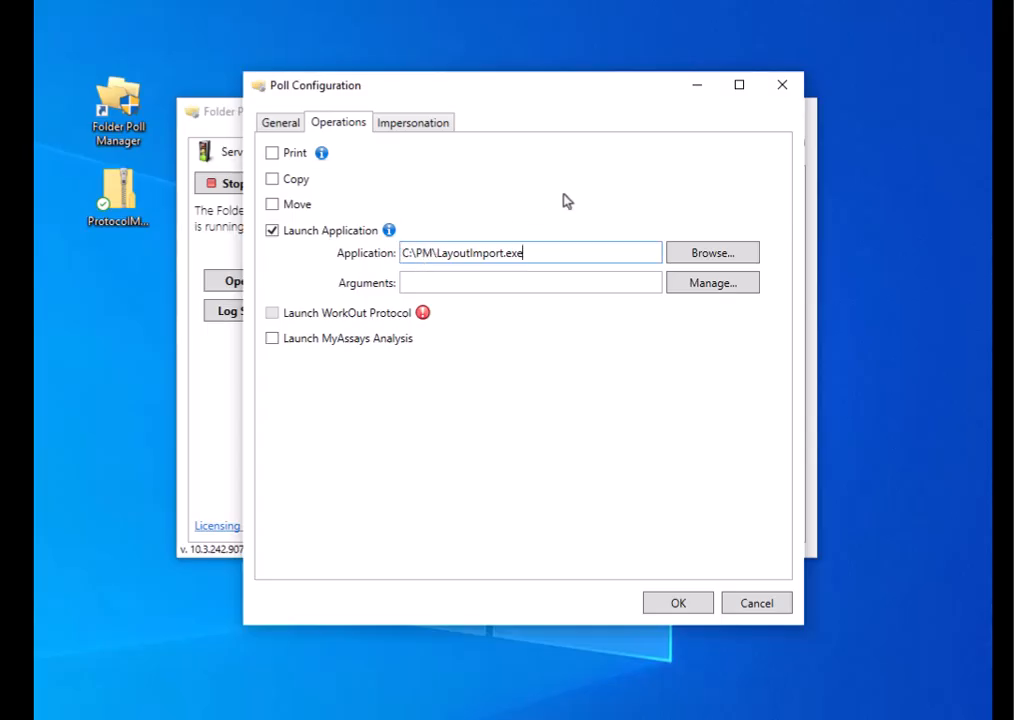
click(477, 281)
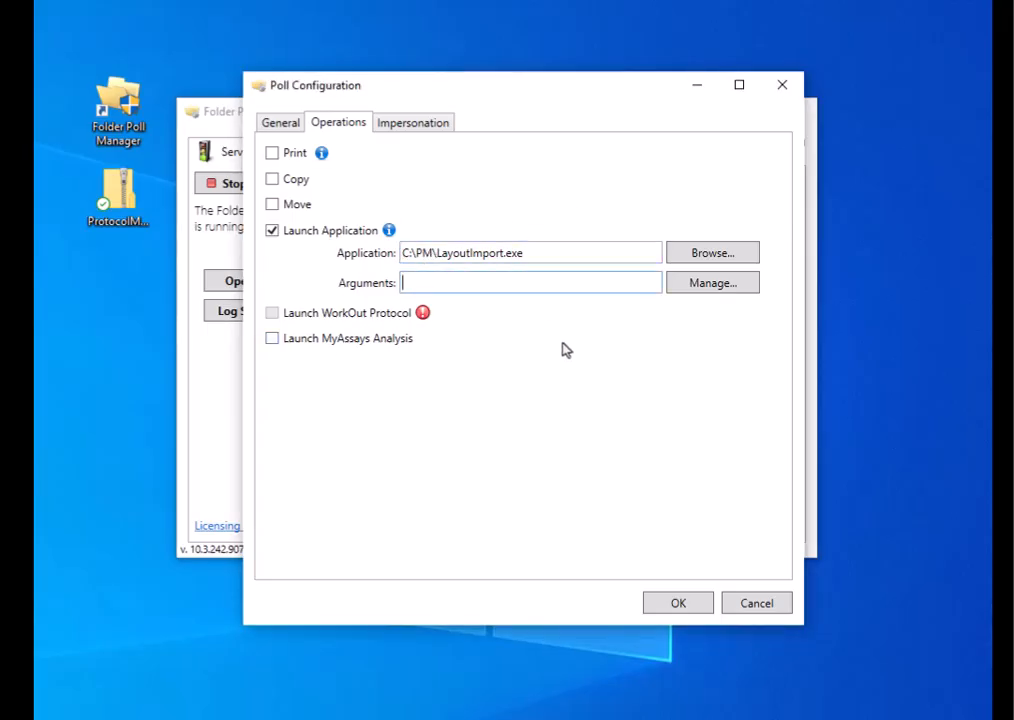
key(ctrl+v)
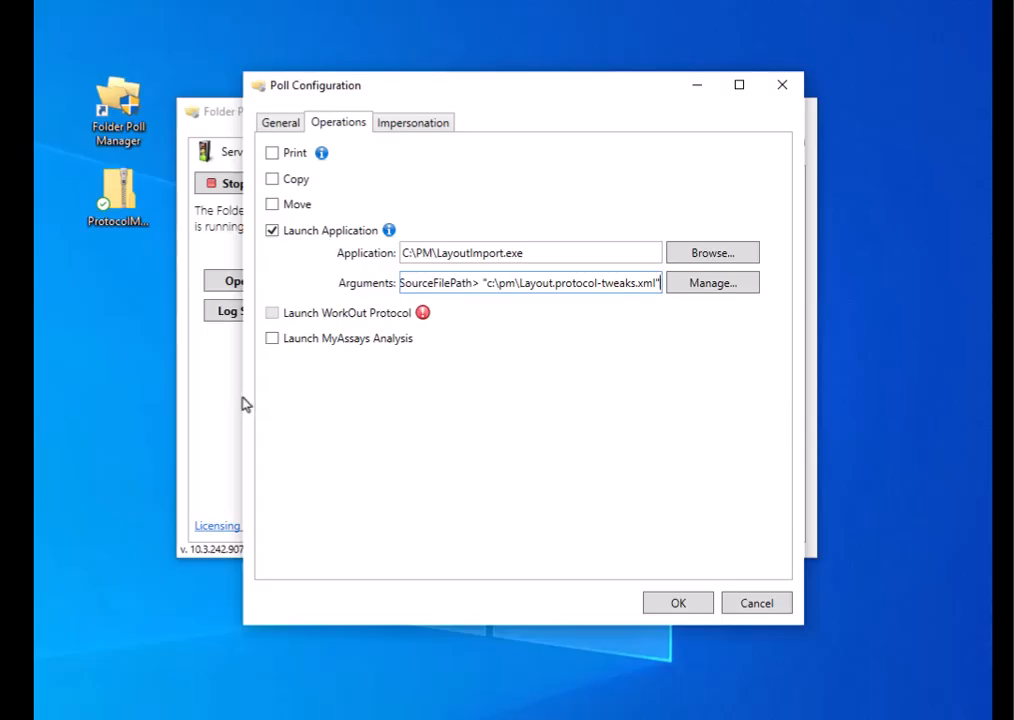
drag(243, 362, 156, 362)
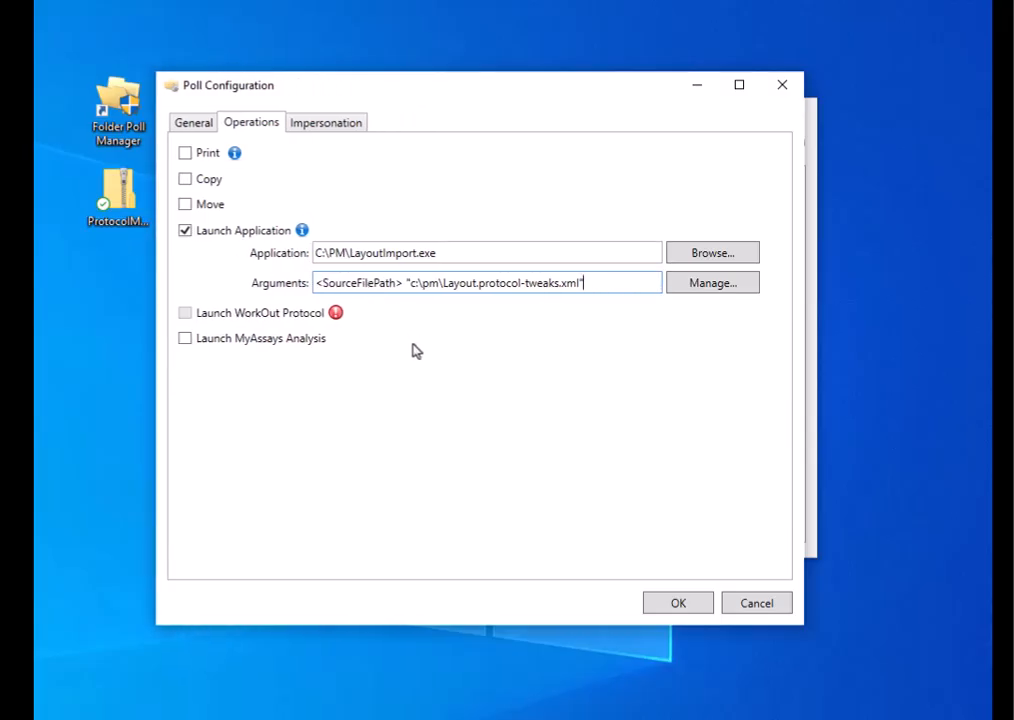
click(676, 605)
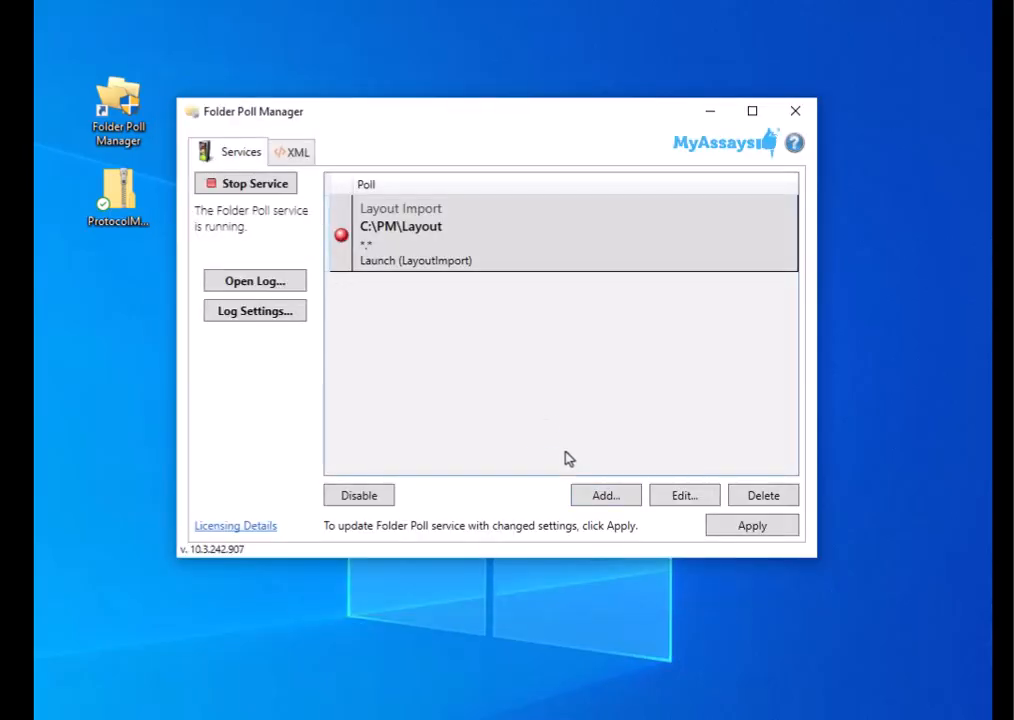
Add a second poll named Protocol Modifier that watches the folder C:\PM\Measurements
click(604, 496)
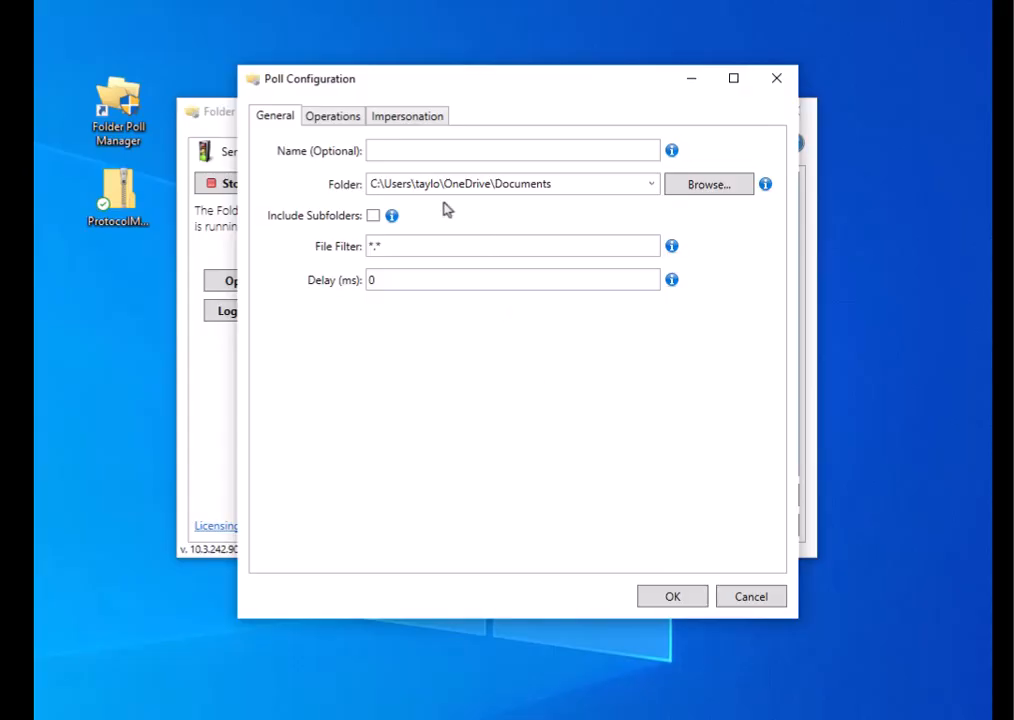
click(401, 149)
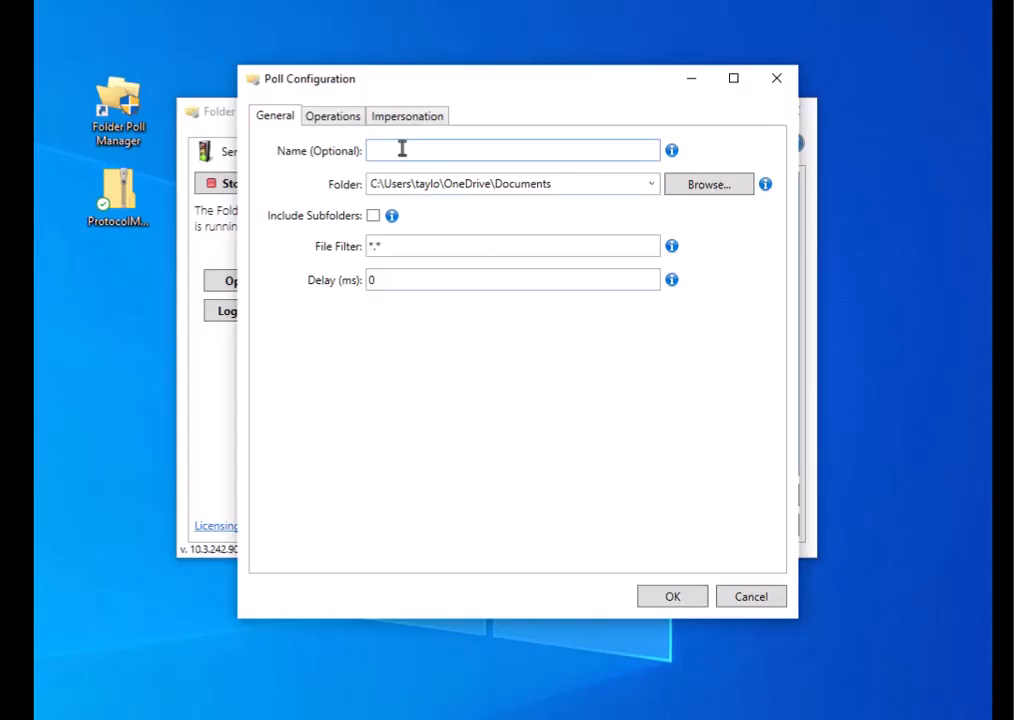
text(Protocol Modifier)
key(Tab)
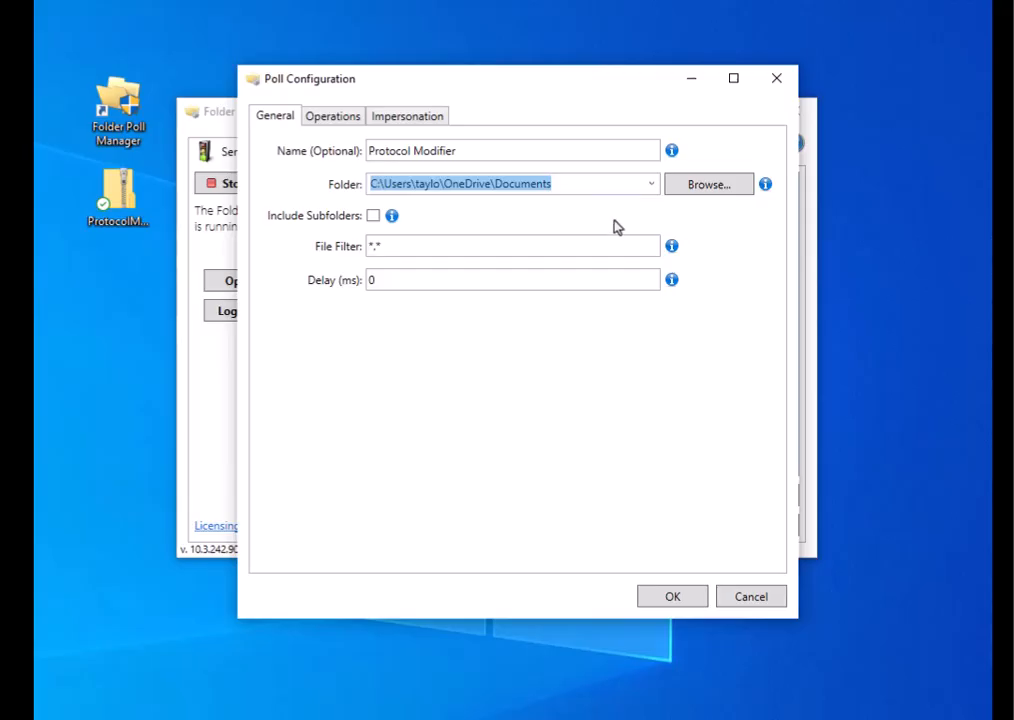
text(C:\PM\Measurements)
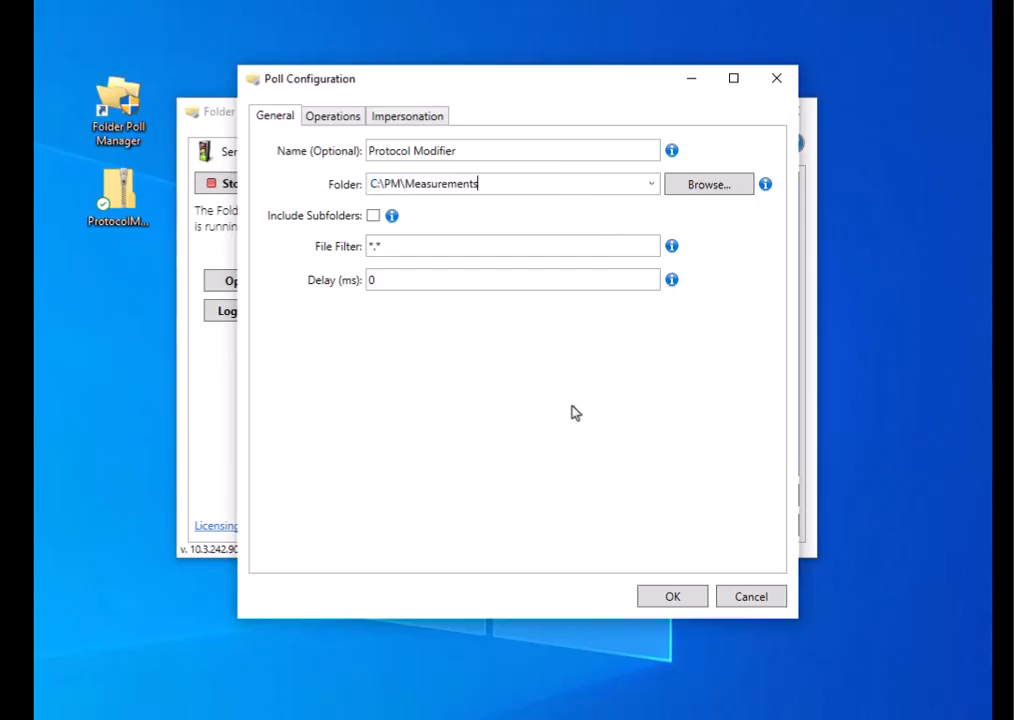
Enable the Launch Application operation for the poll and set its application to C:\PM\net48\ProtocolModifier.exe
click(340, 117)
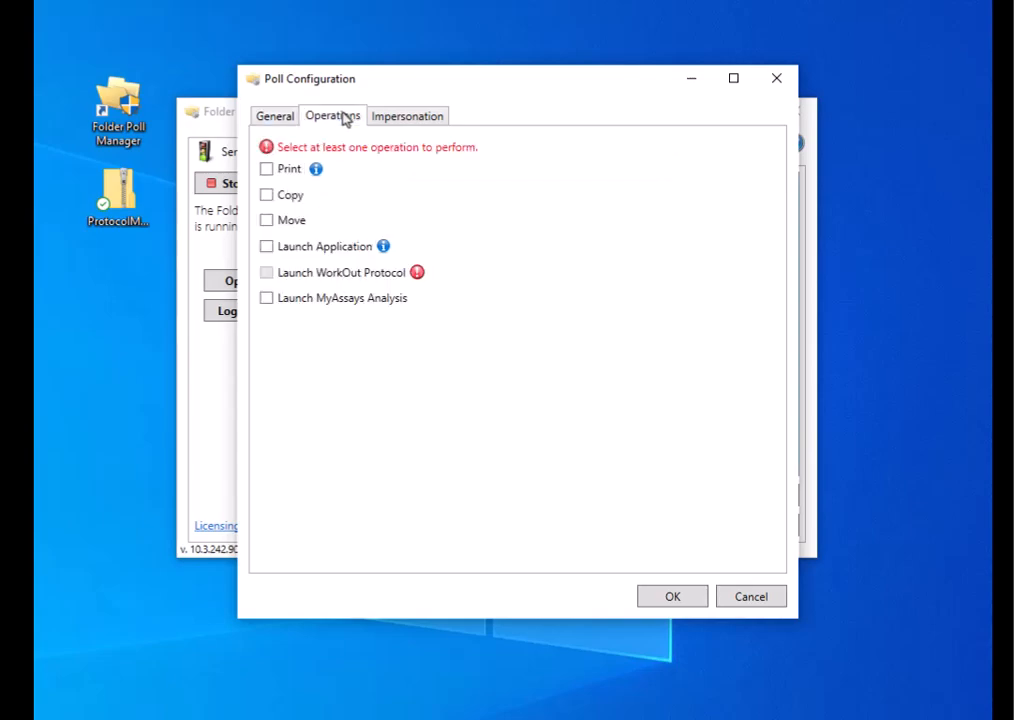
click(337, 253)
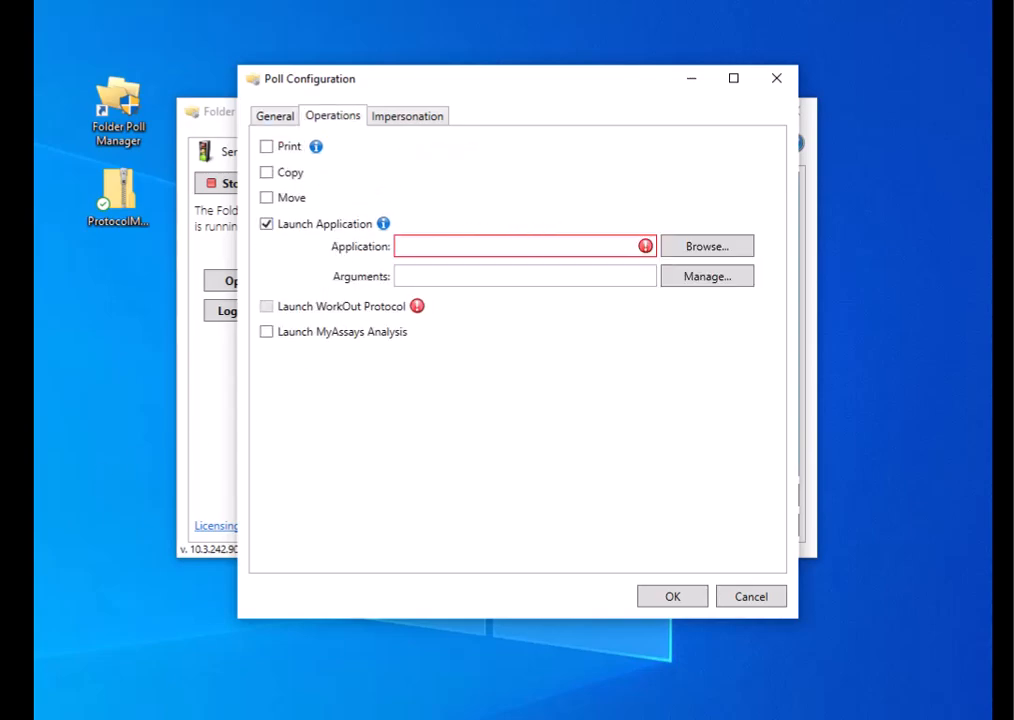
click(478, 250)
text(C:\PM\net48\ProtocolModifier.exe)
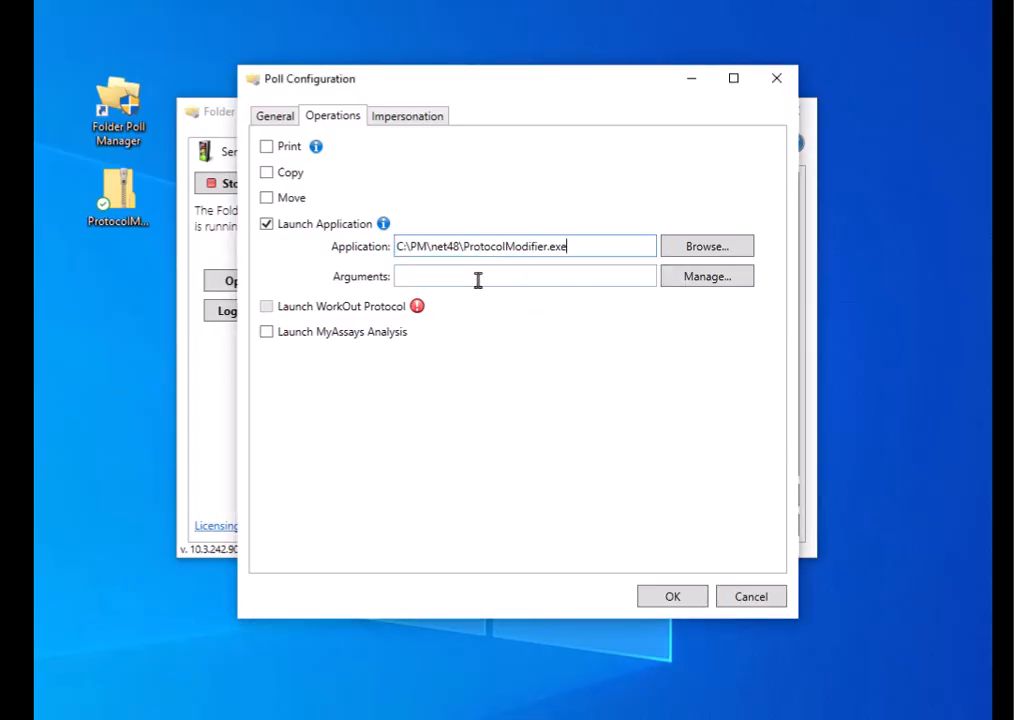
Set the launch arguments to "c:\pm\My Protocol.assay-protocol" "c:\pm\Layout.protocol-tweaks.xml" "/import-raw:<SourceFilePath>" /calc and confirm the poll configuration
click(463, 274)
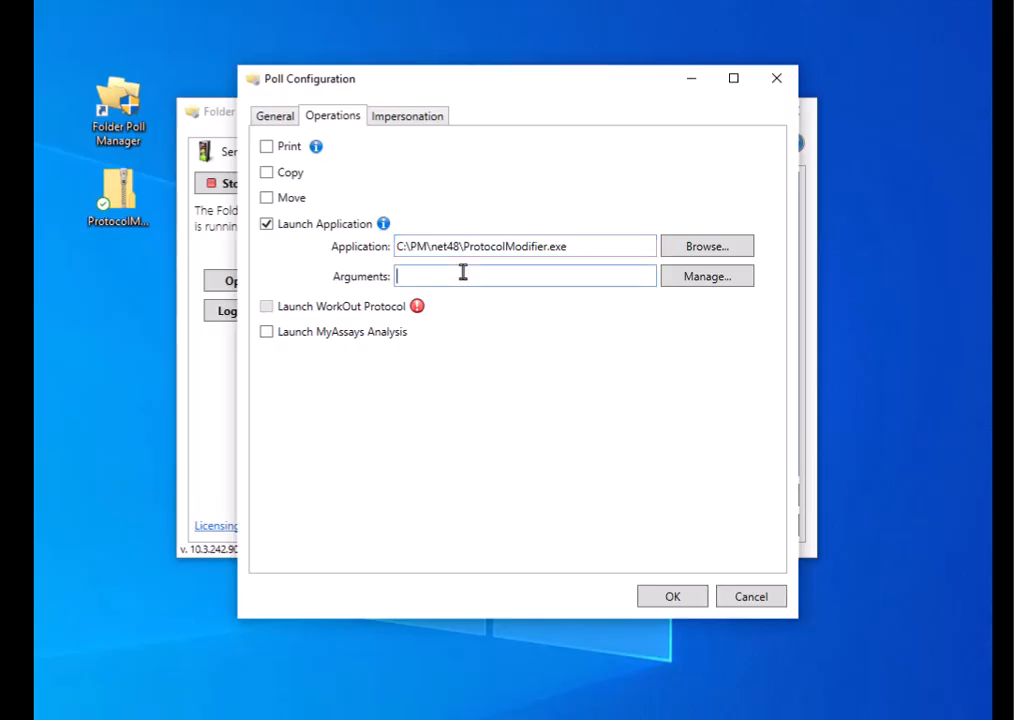
key(ctrl+v)
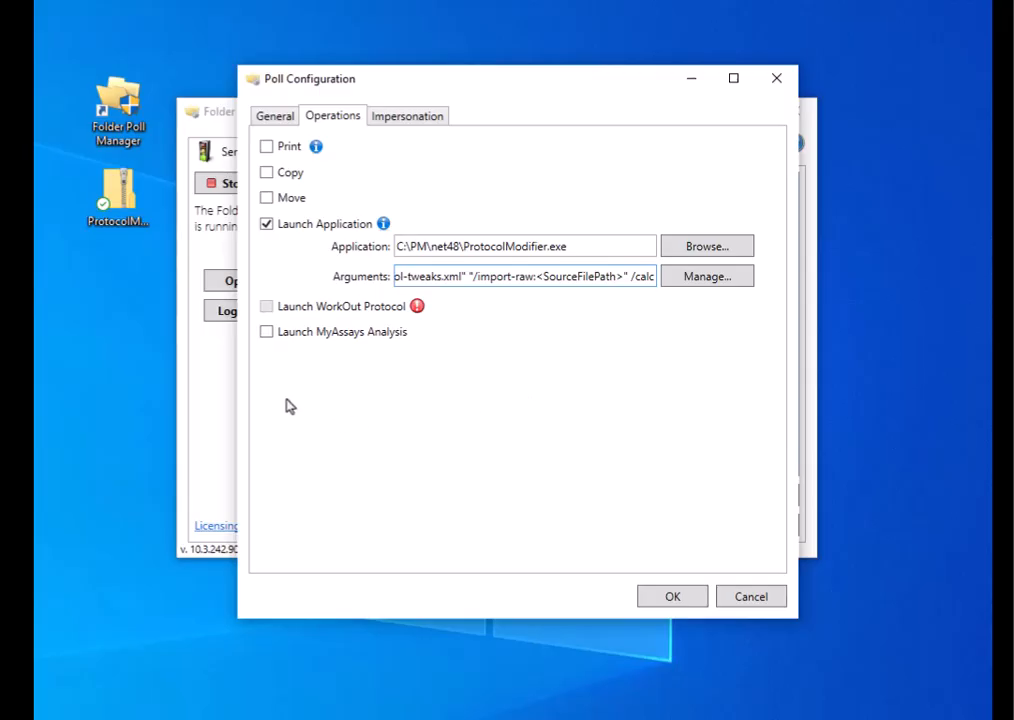
drag(237, 405, 46, 410)
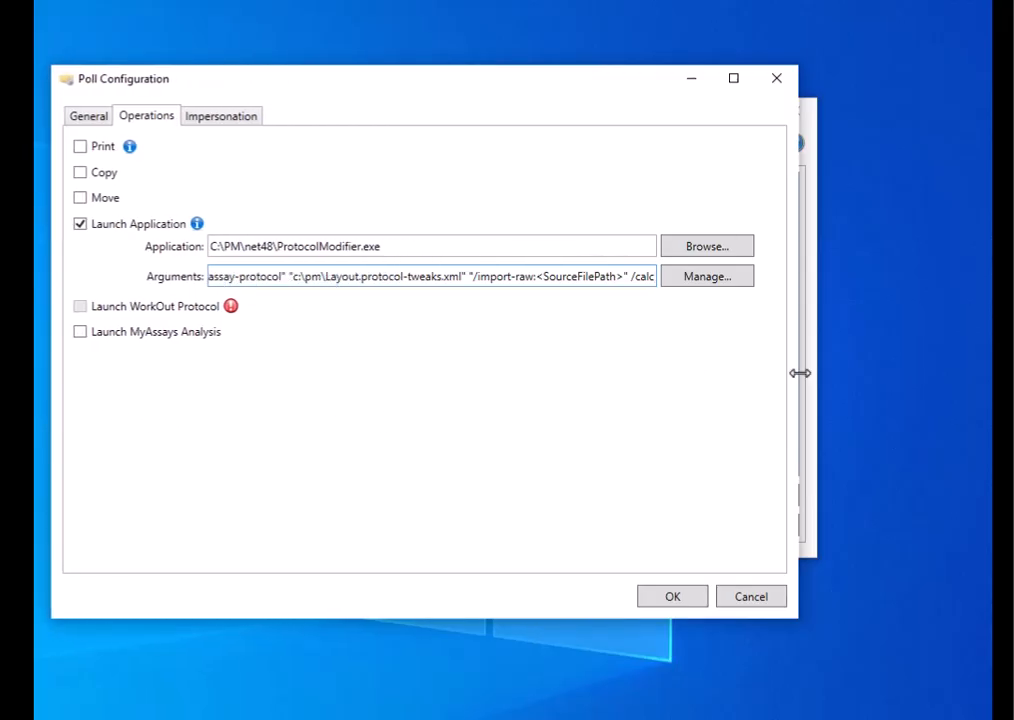
drag(799, 373, 932, 367)
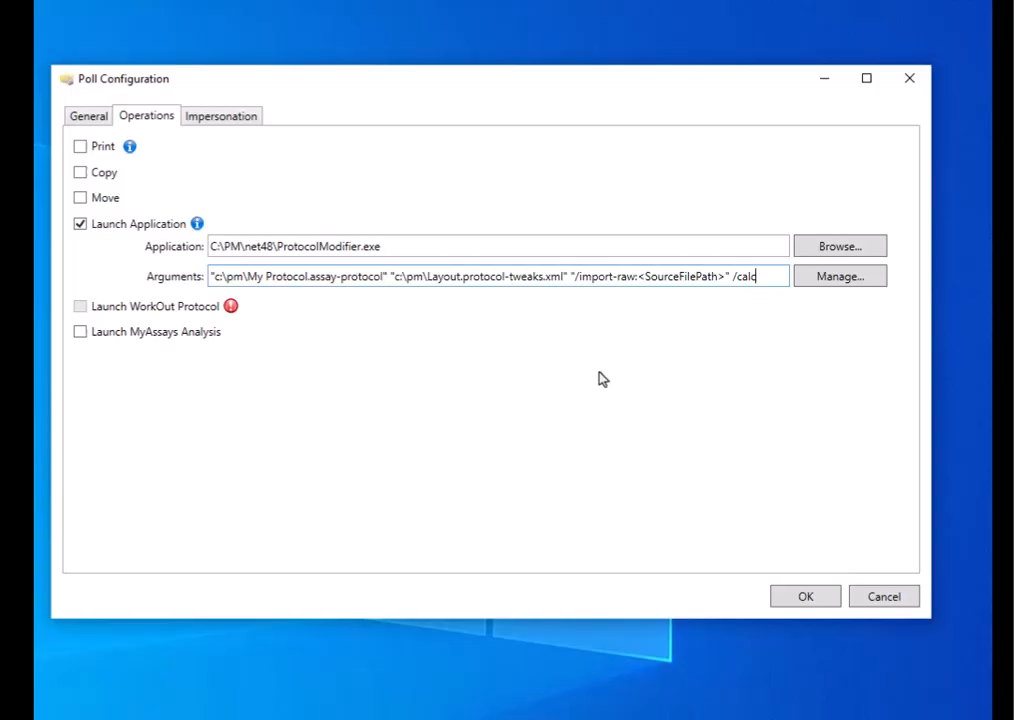
click(803, 598)
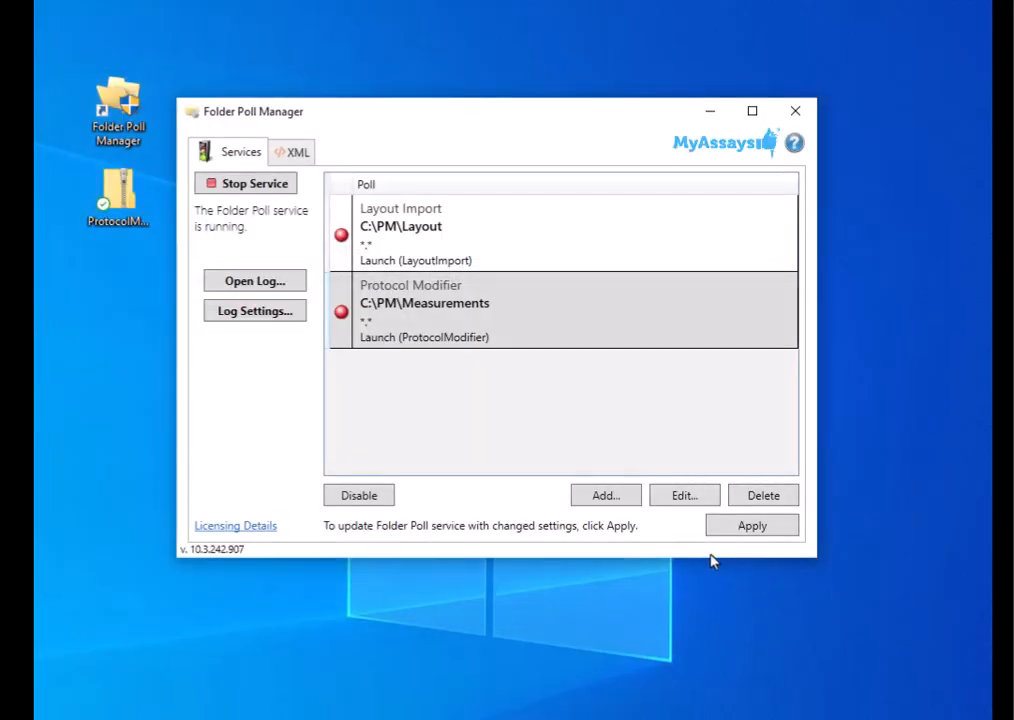
Apply the poll configuration, start the Folder Poll service, and close Folder Poll Manager
click(753, 530)
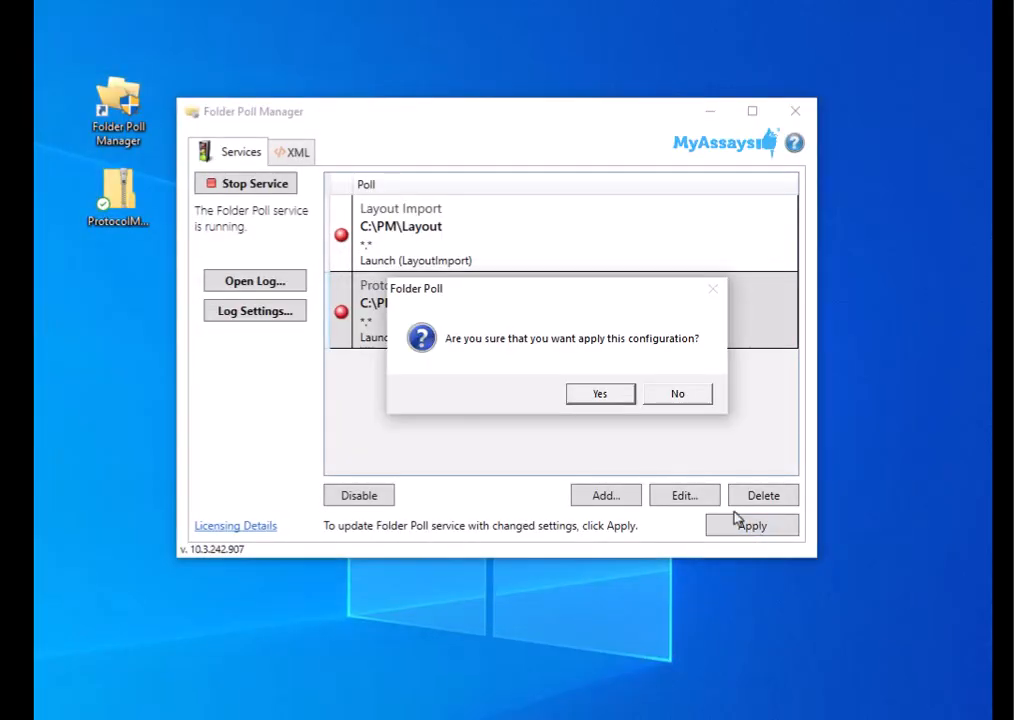
click(600, 394)
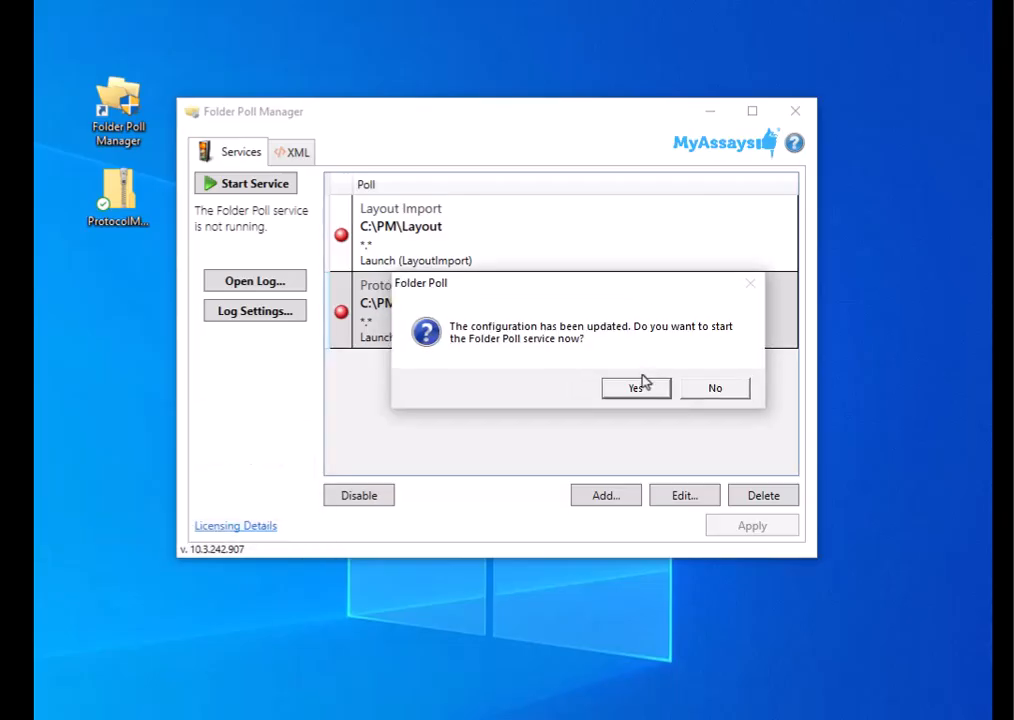
click(640, 385)
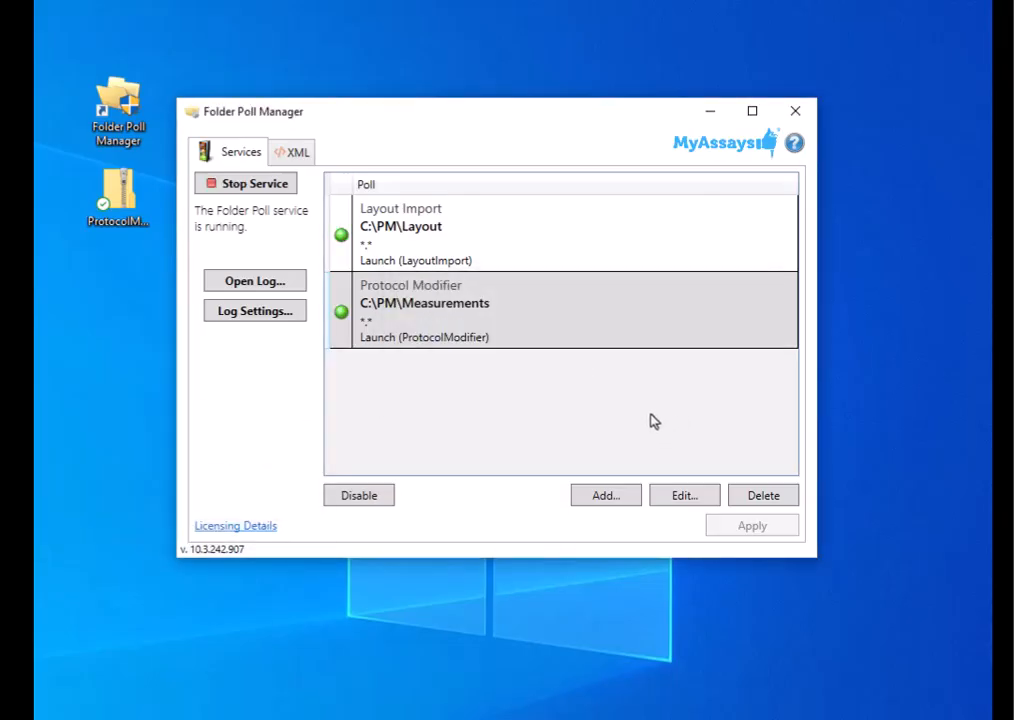
click(794, 111)
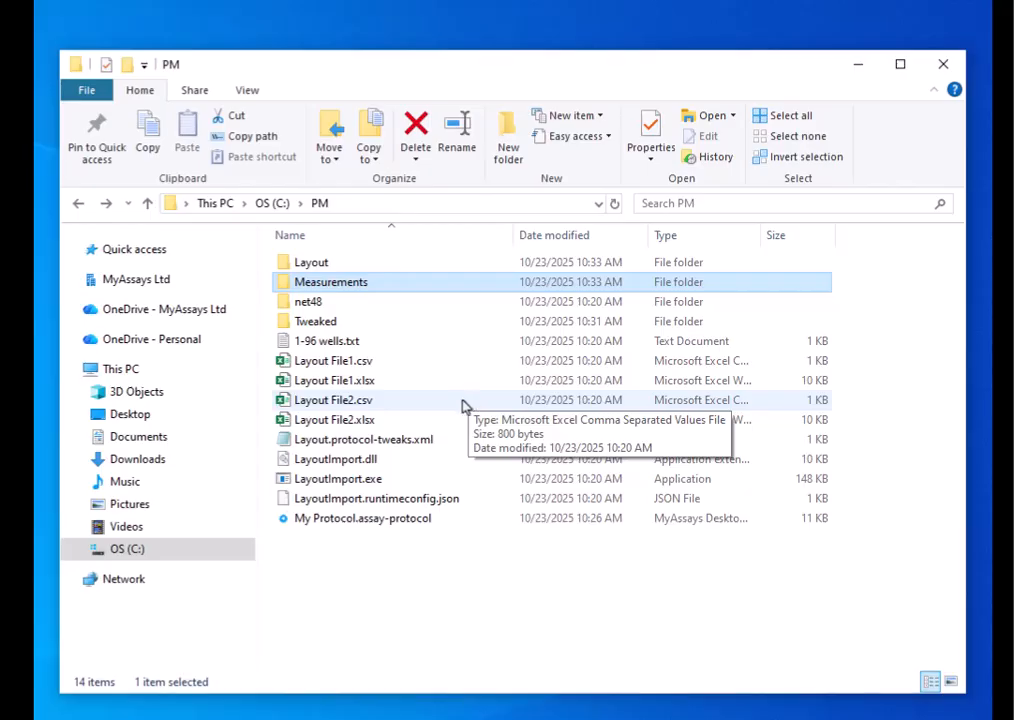
Review the plate layout in Layout File2.csv in Excel, close it, and move the file into the Layout folder
double_click(463, 405)
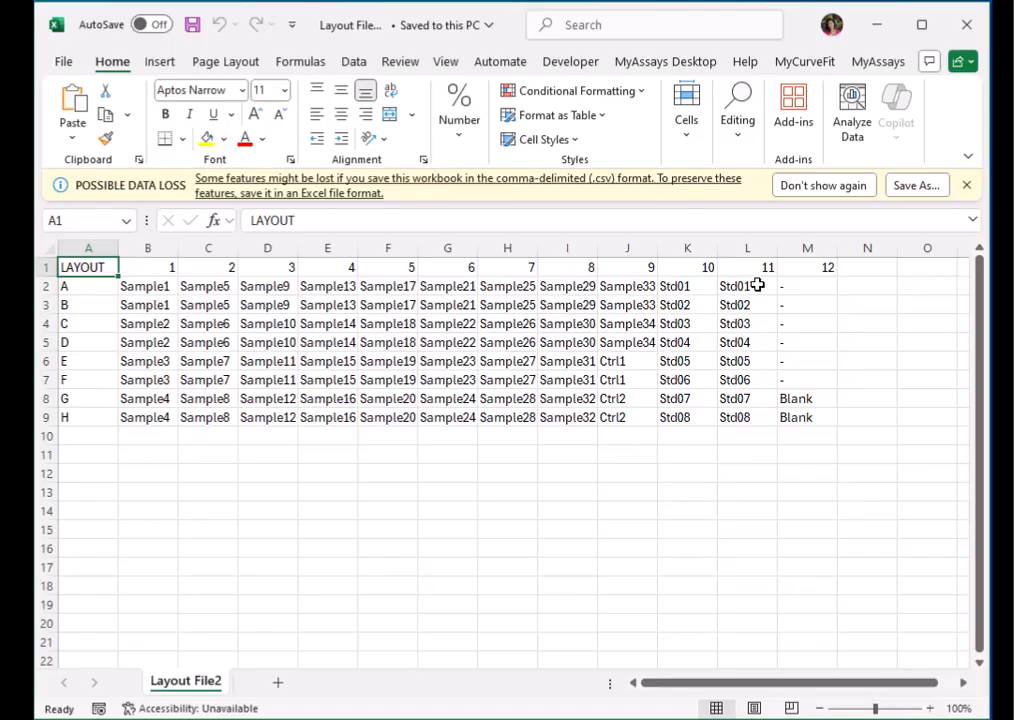
click(962, 28)
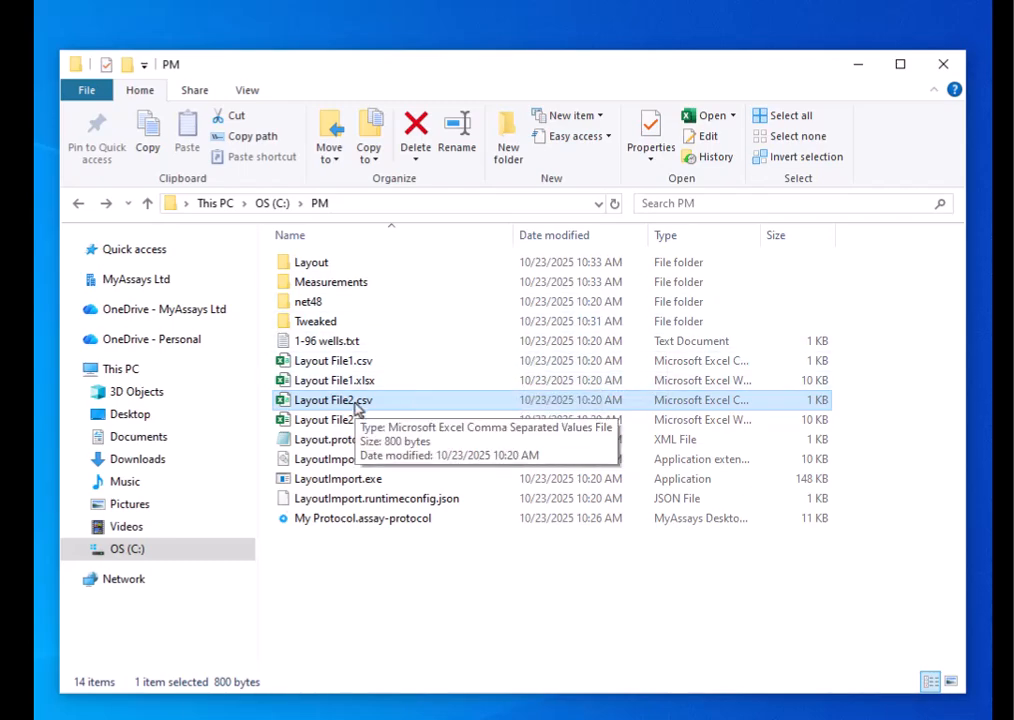
drag(357, 407, 363, 266)
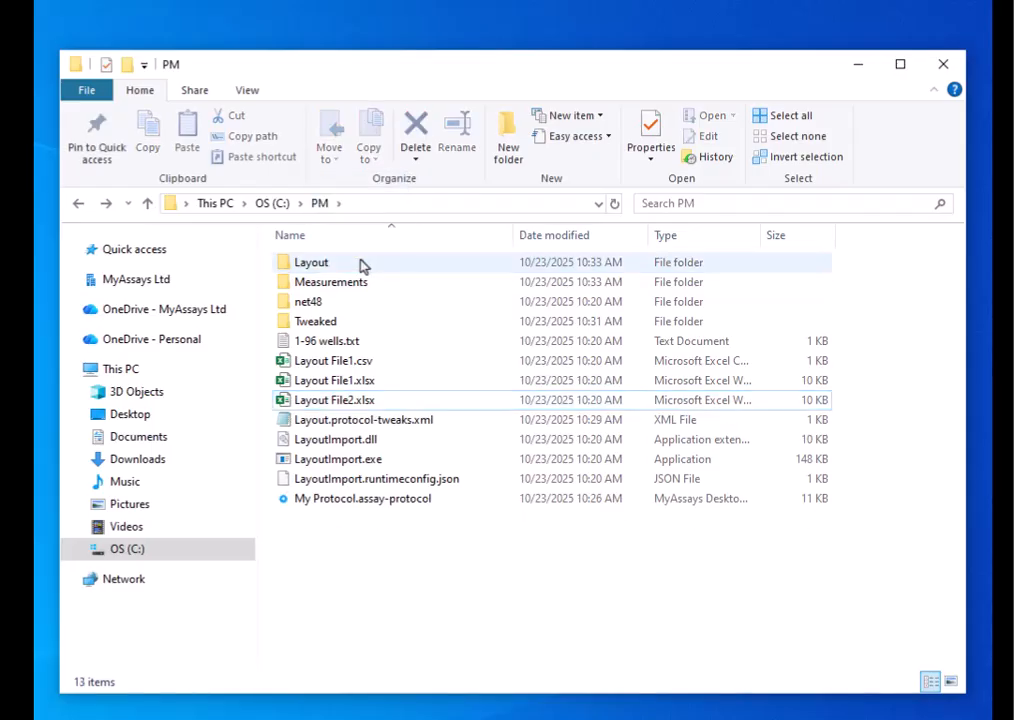
Check the modified time of Layout.protocol-tweaks.xml and move 1-96 wells.txt into the Measurements folder
click(387, 426)
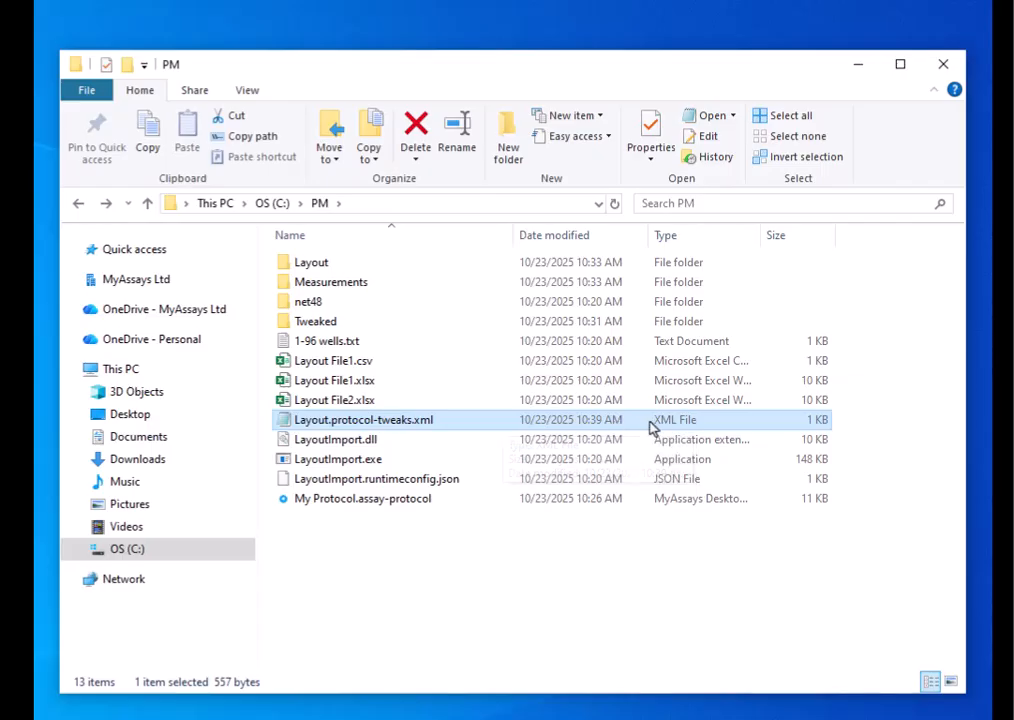
click(490, 594)
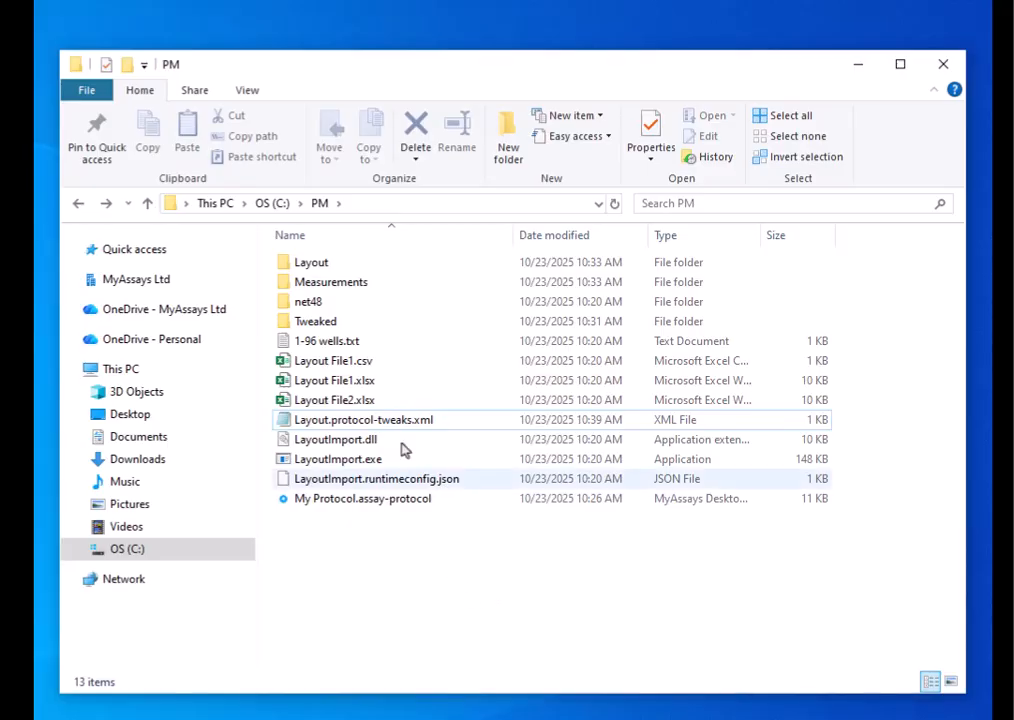
drag(365, 345, 364, 288)
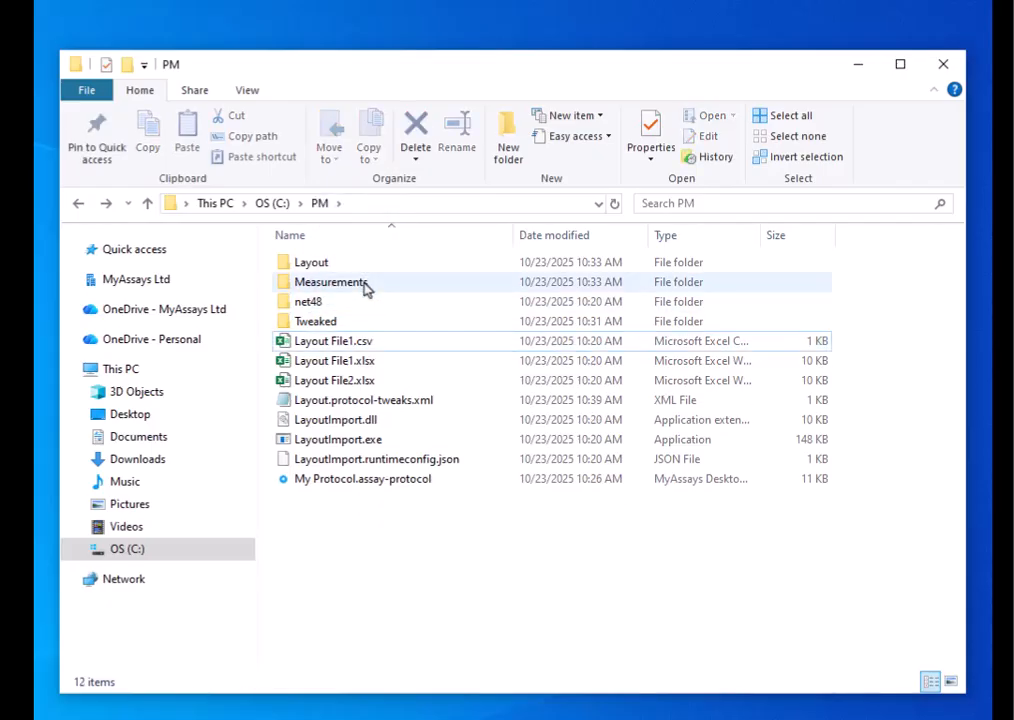